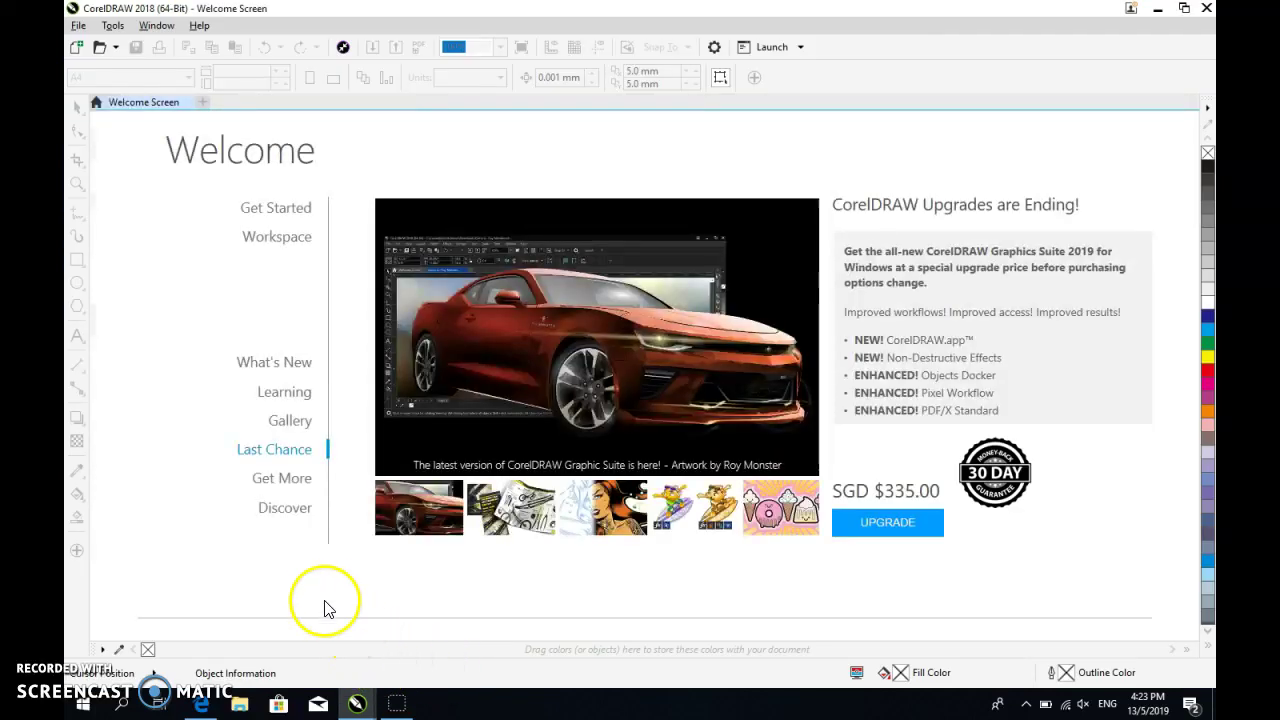
Create a new document named 6C_NAME_COLOUR, 640 × 460 mm, one page, in RGB at 300 dpi.
left_click(78, 26)
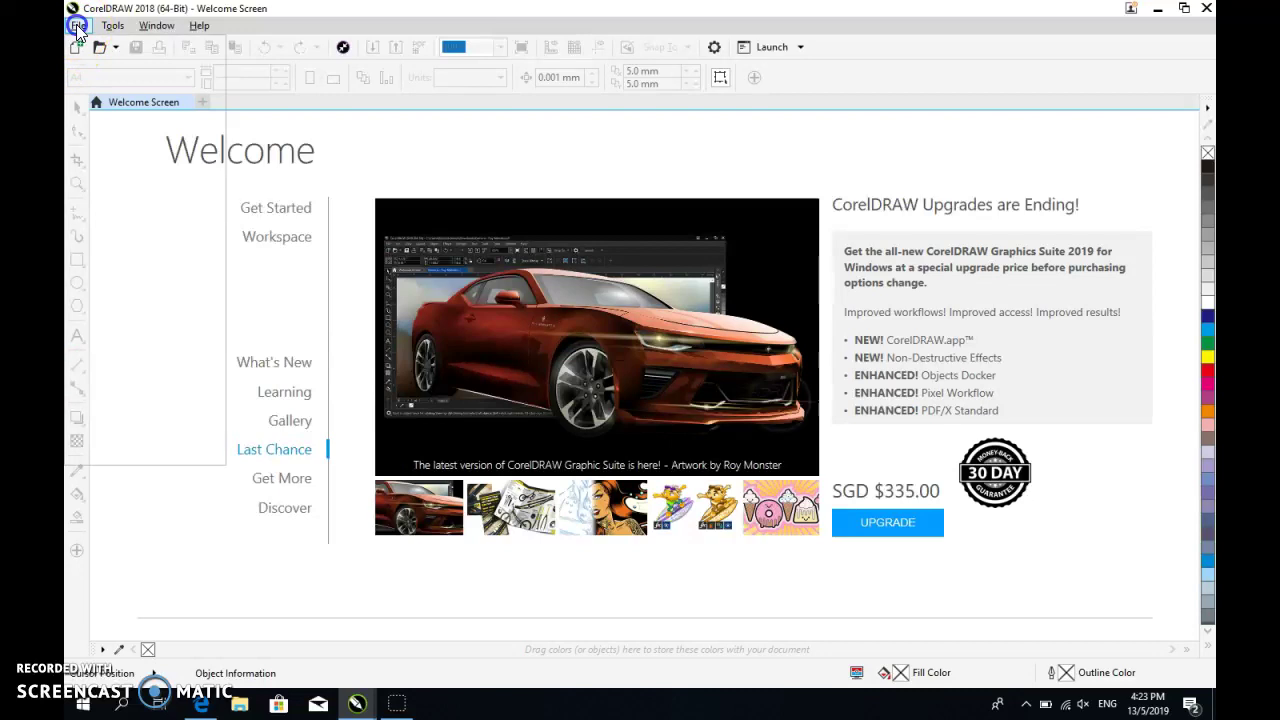
left_click(93, 44)
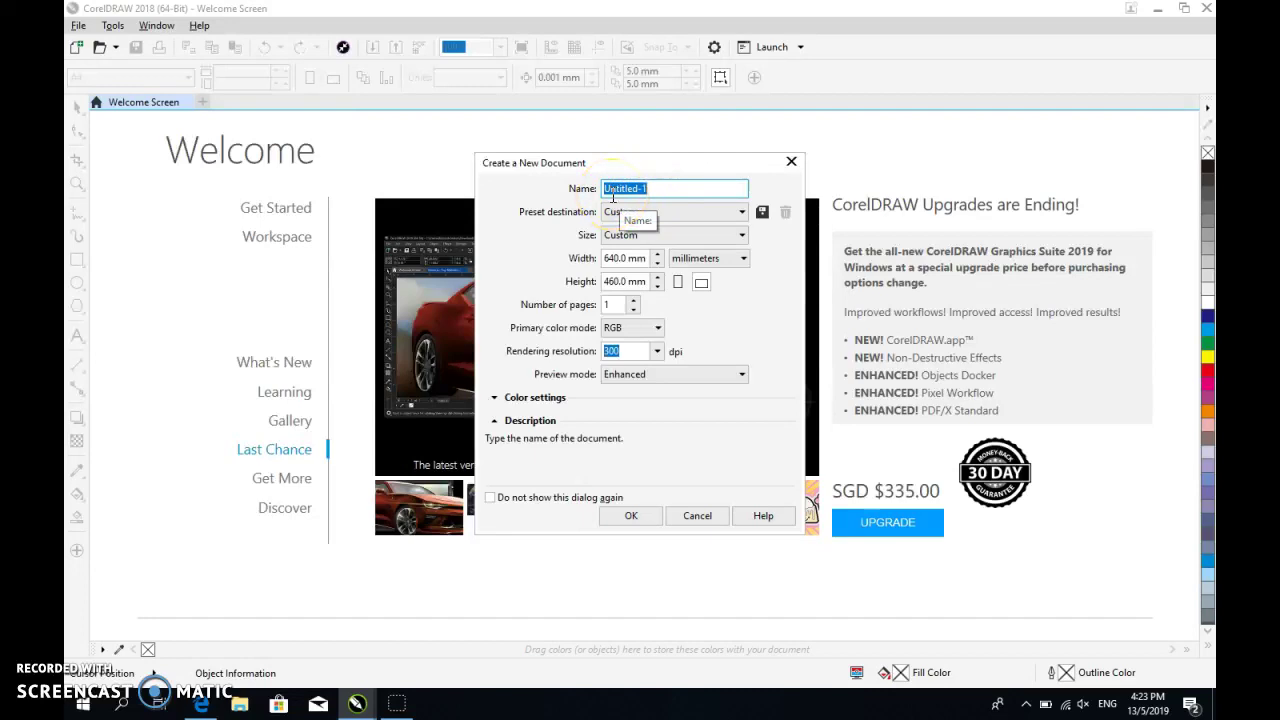
type("6C_NAME_COLOUR")
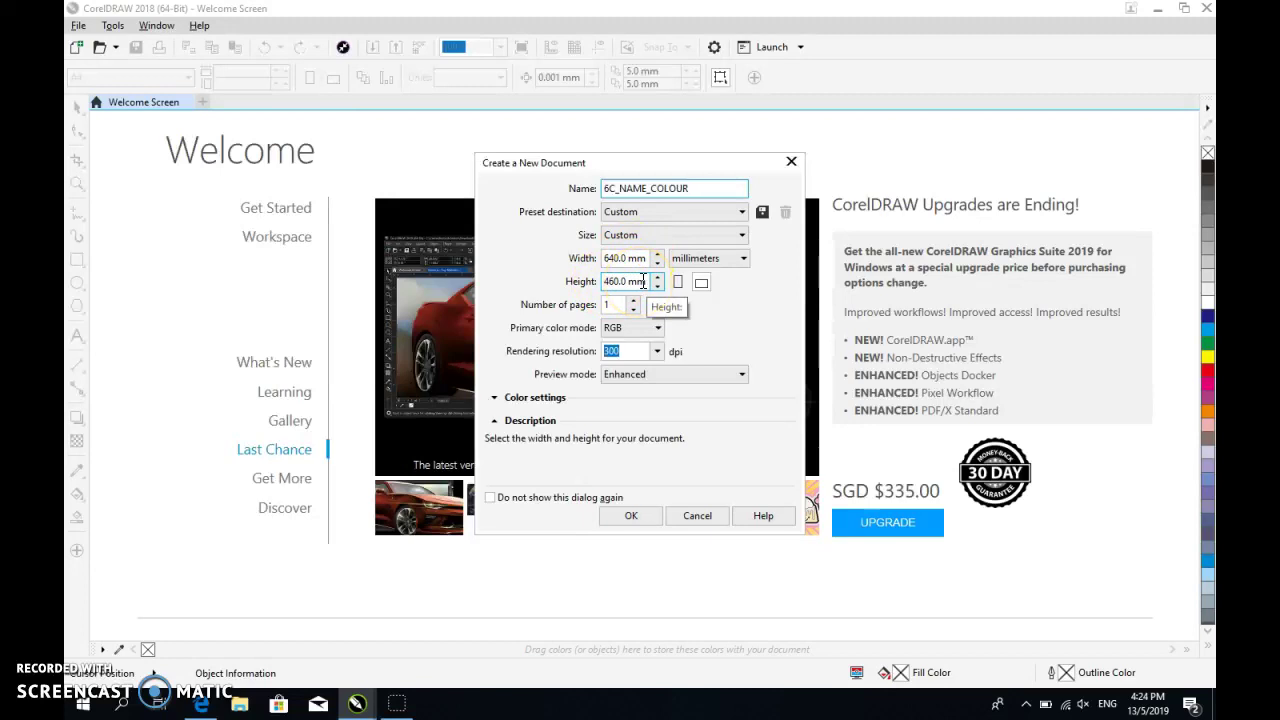
left_click(607, 259)
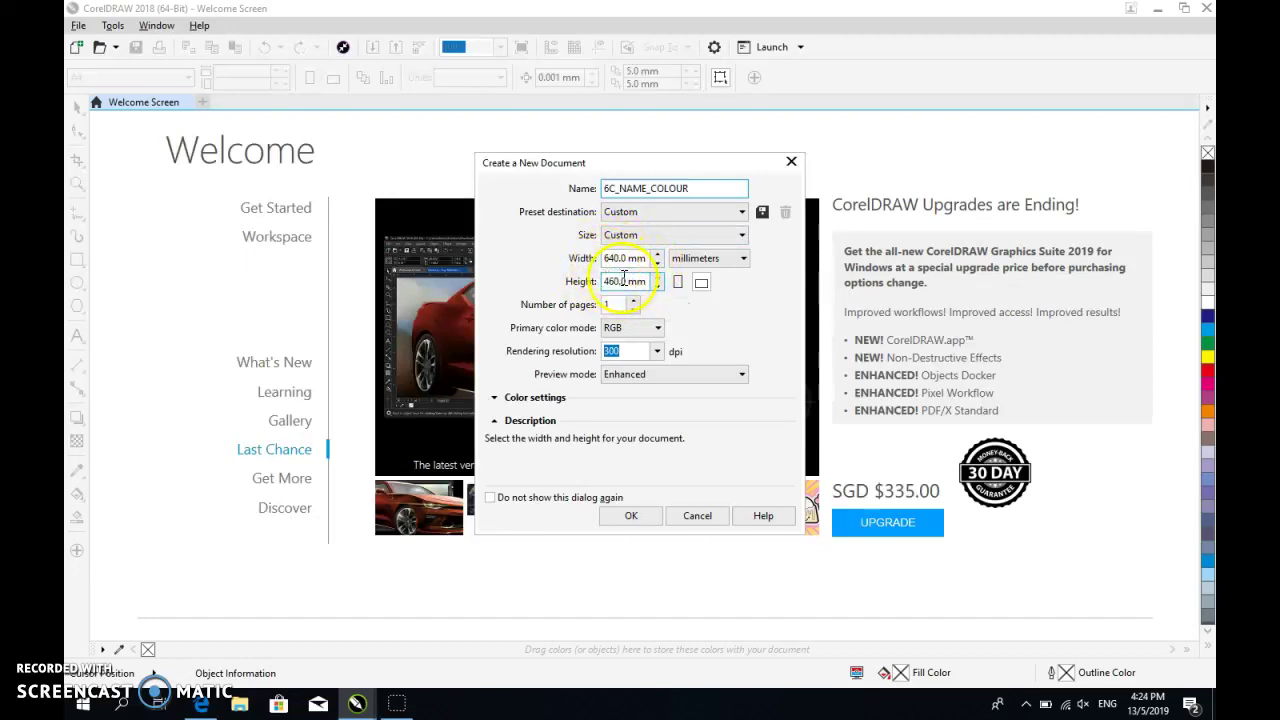
left_click(607, 282)
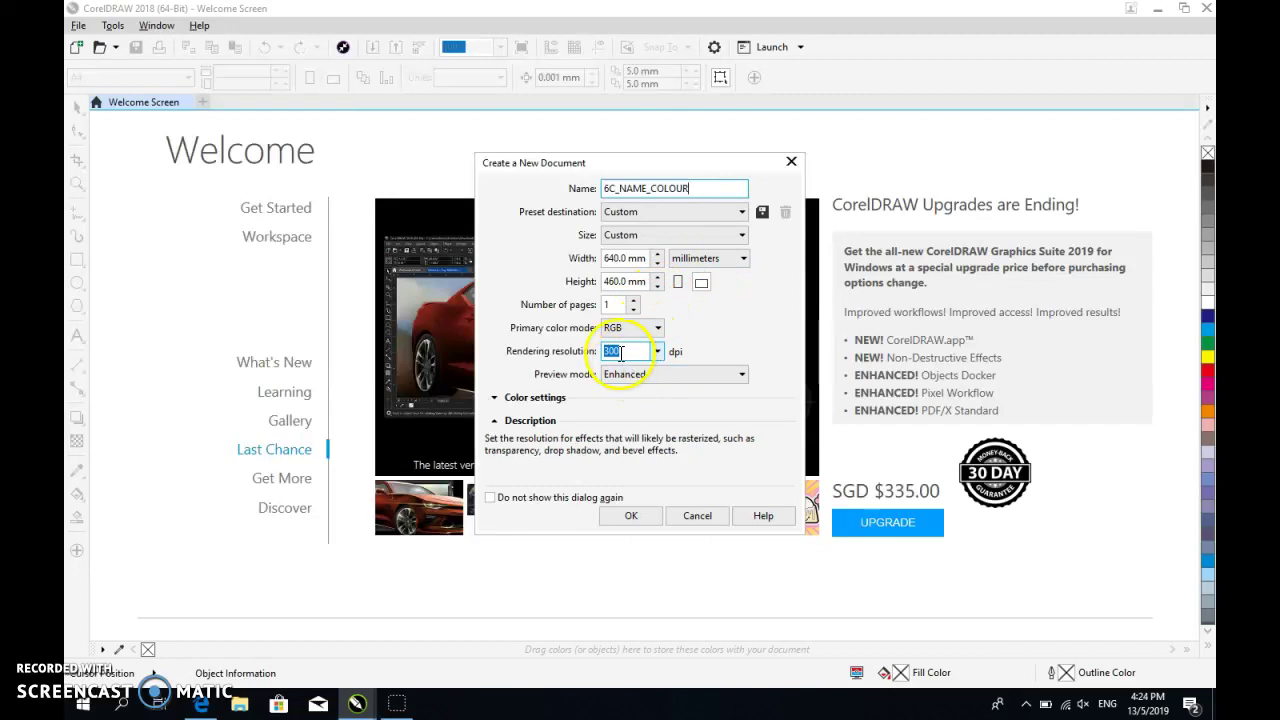
left_click(634, 516)
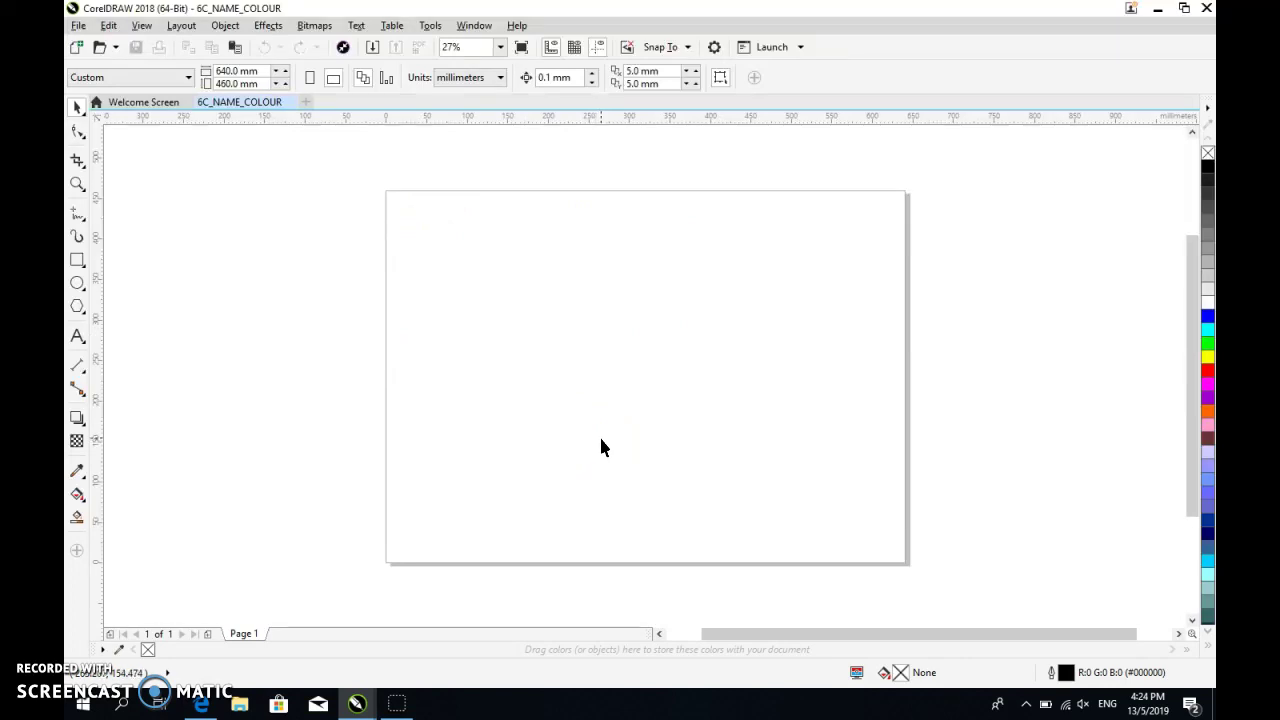
Switch to the open Untitled-1 drawing and delete the square puzzle design from its page.
left_click(356, 704)
left_click(288, 635)
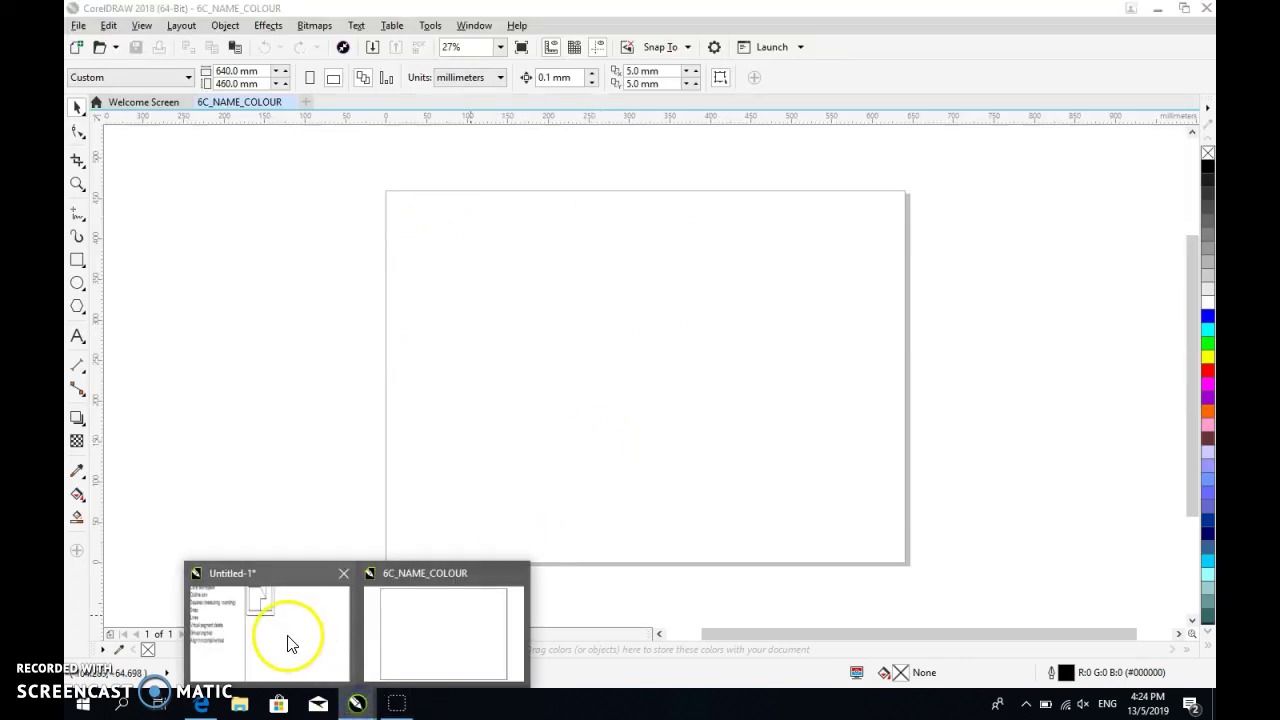
scroll(652, 429, "down", 2)
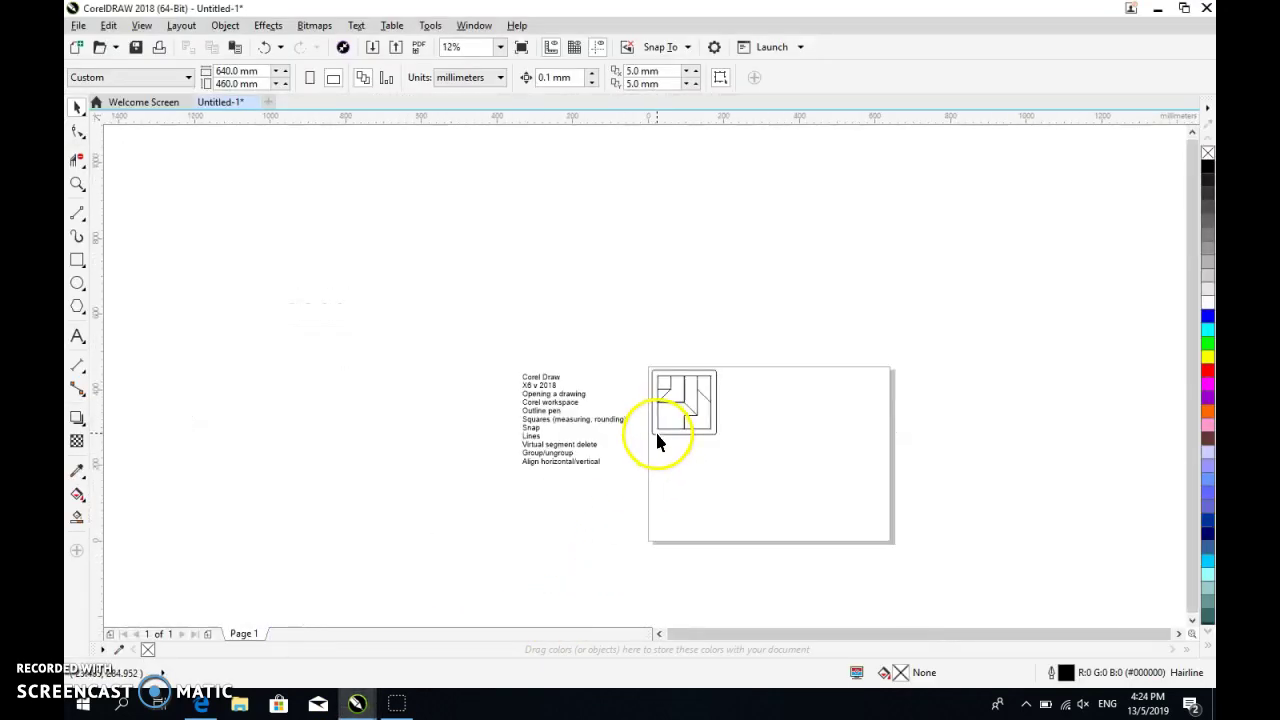
scroll(780, 434, "up", 1)
mouse_move(812, 440)
left_mouse_down()
mouse_move(689, 363)
mouse_move(745, 355)
left_mouse_up()
scroll(565, 355, "down", 3)
scroll(565, 355, "up", 3)
scroll(565, 355, "down", 3)
scroll(566, 358, "up", 3)
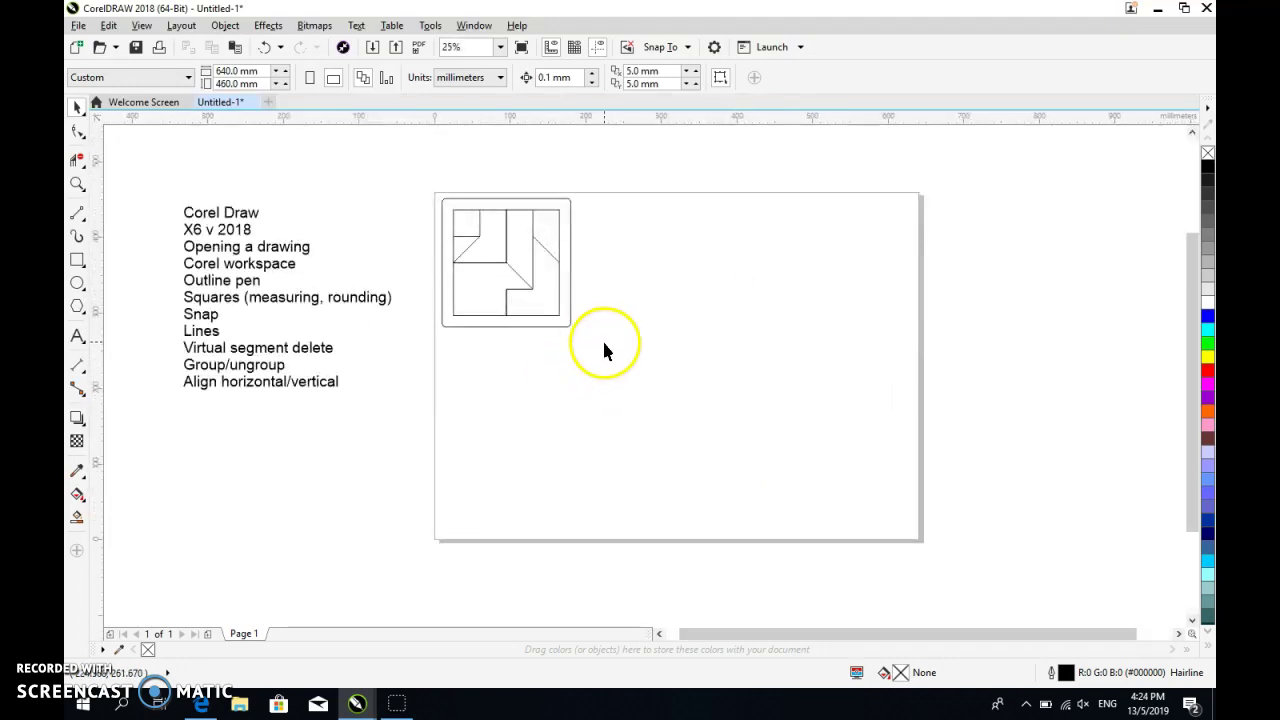
mouse_move(606, 349)
left_mouse_down()
mouse_move(385, 371)
mouse_move(850, 369)
mouse_move(537, 371)
mouse_move(771, 389)
mouse_move(526, 391)
mouse_move(623, 211)
mouse_move(603, 423)
mouse_move(613, 371)
left_mouse_up()
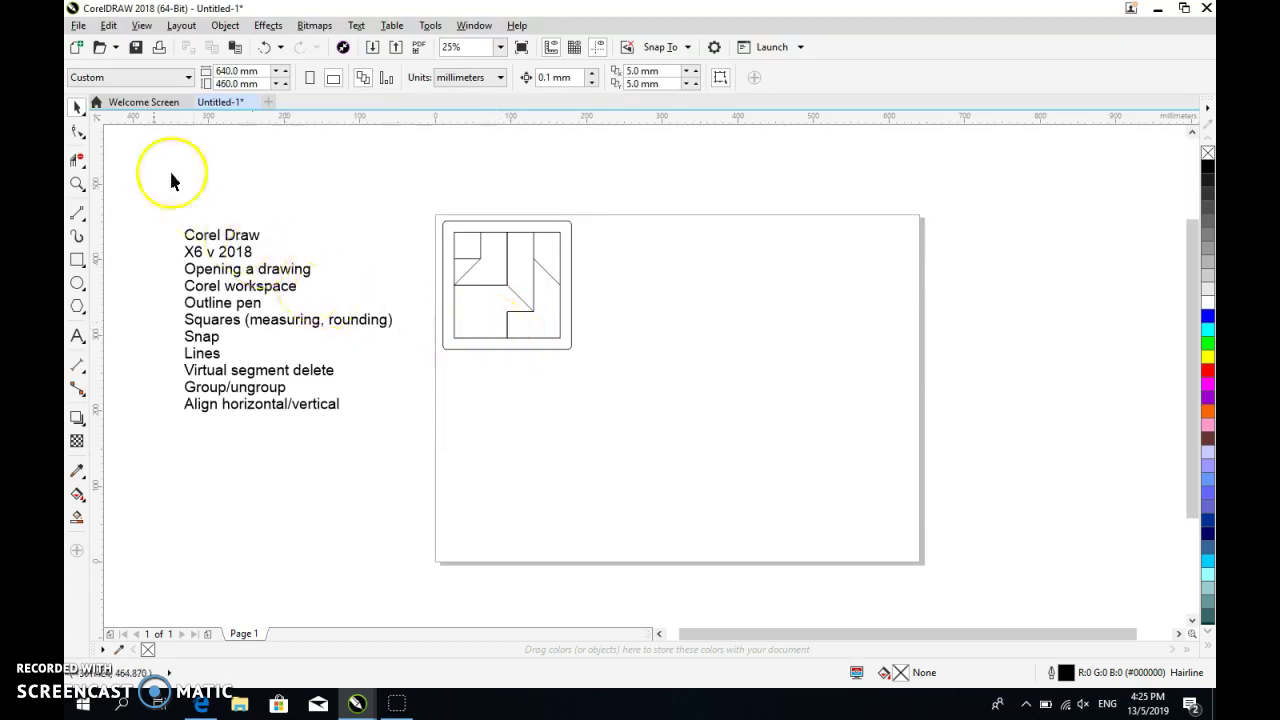
mouse_move(408, 193)
left_mouse_down()
mouse_move(615, 382)
mouse_move(664, 390)
left_mouse_up()
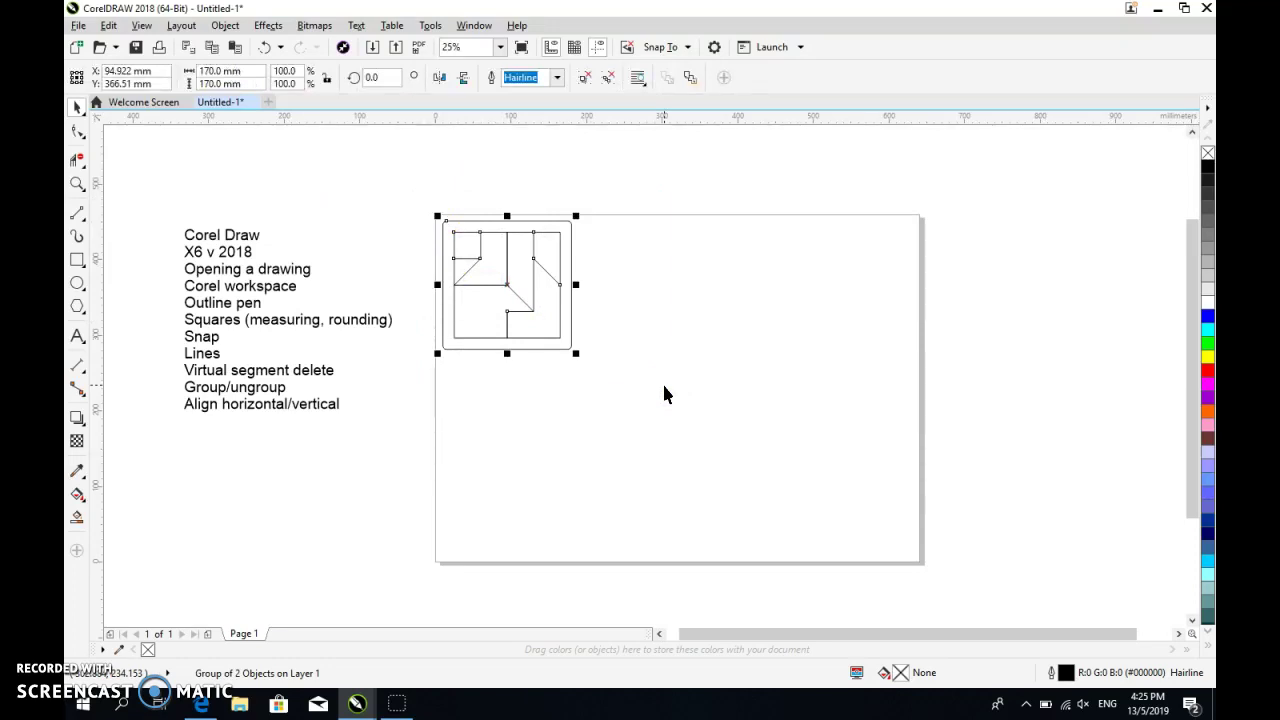
key("Delete")
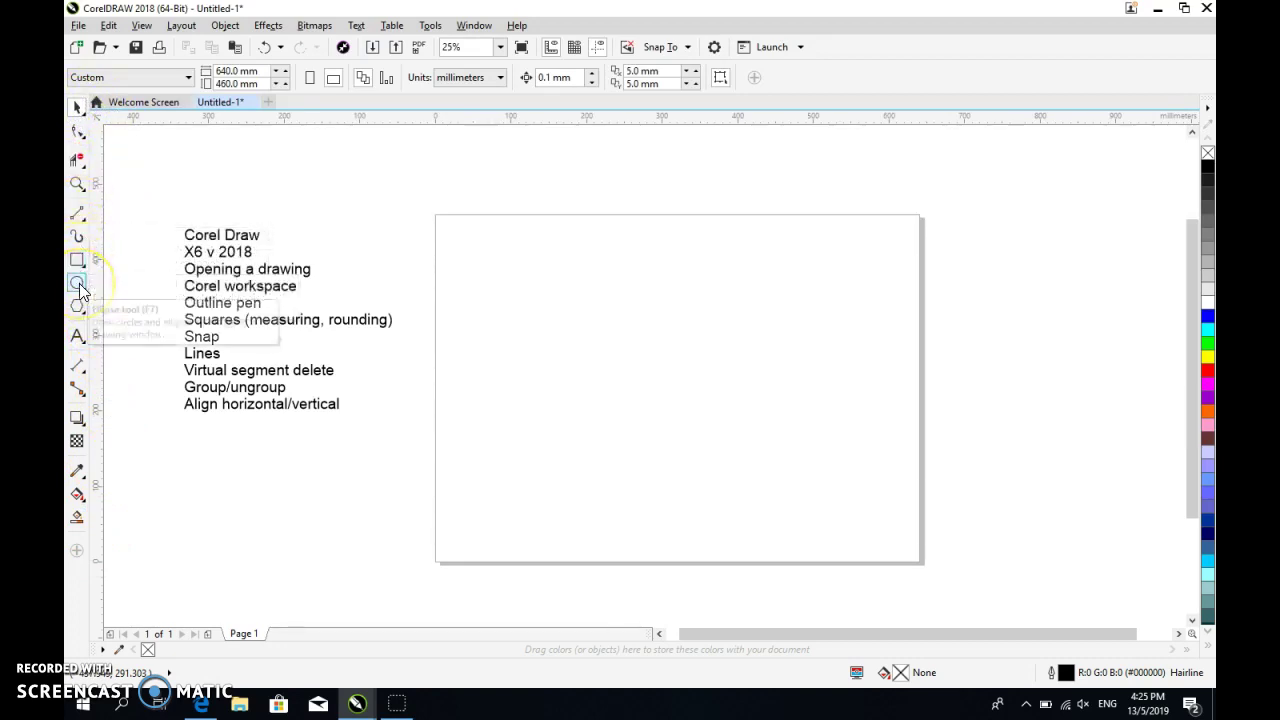
Activate the Freehand tool and set the default outline width for graphic objects to Hairline.
left_click(83, 226)
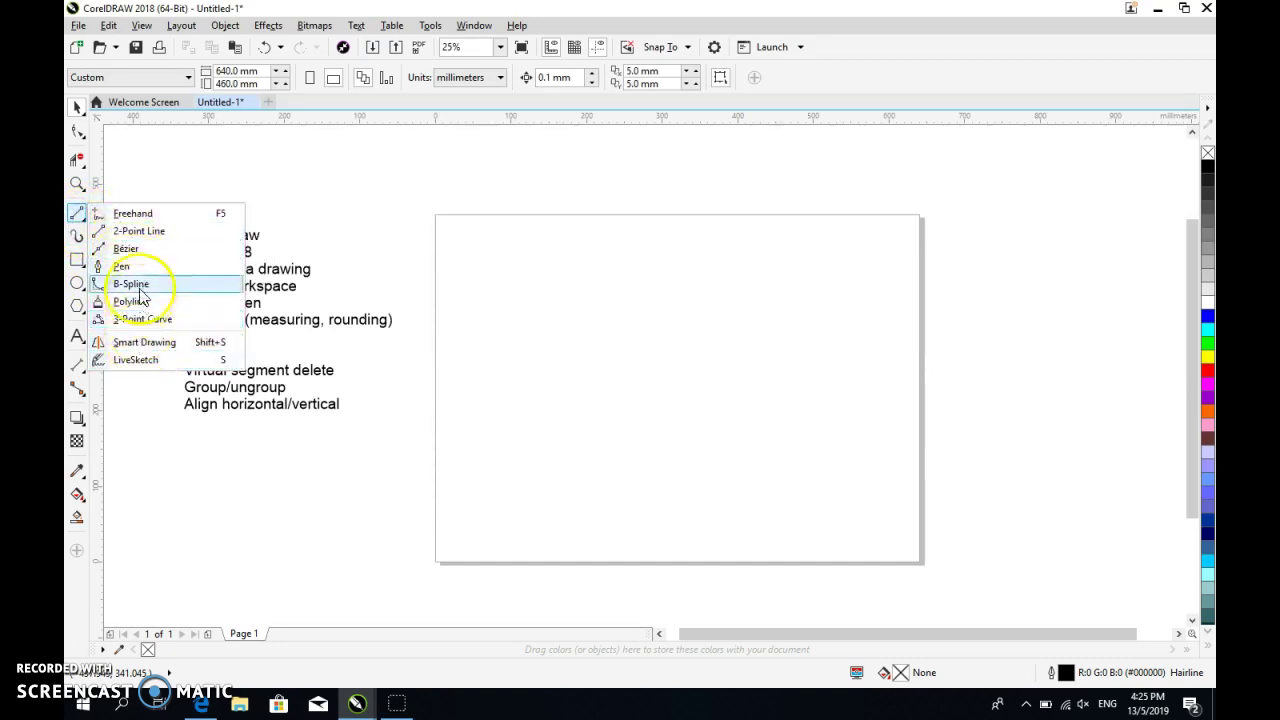
left_click(140, 216)
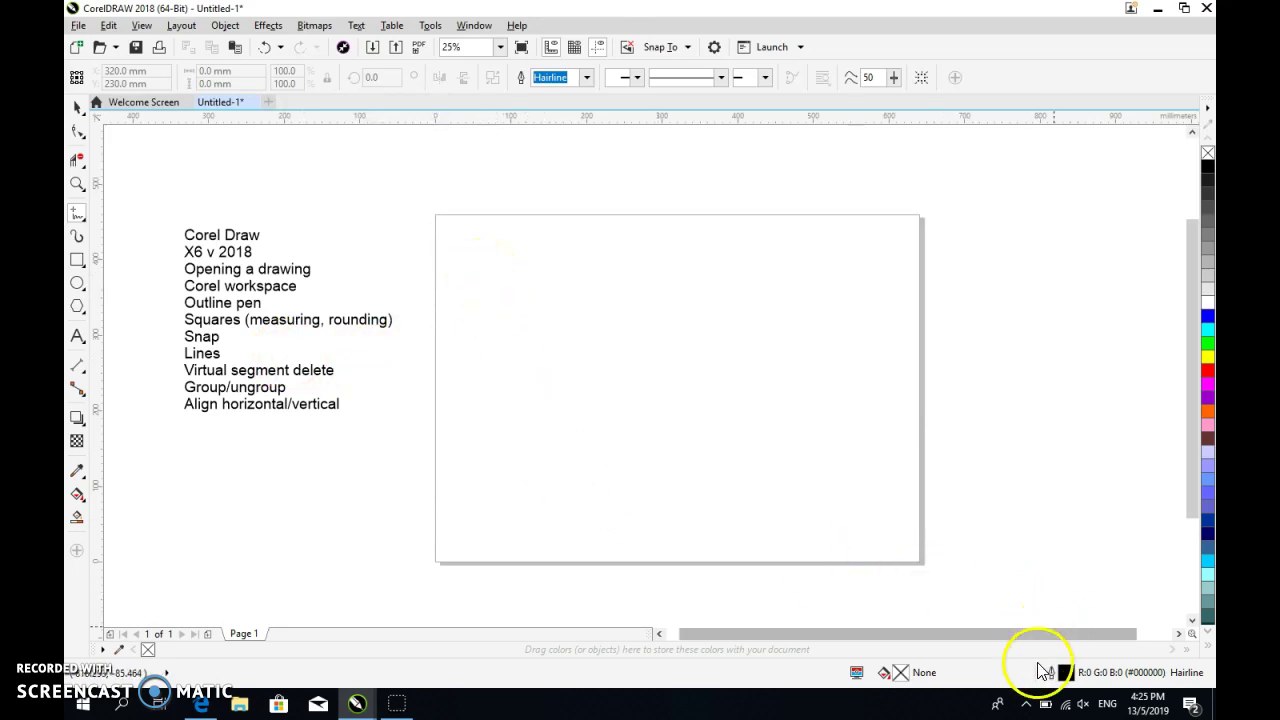
double_click(1066, 676)
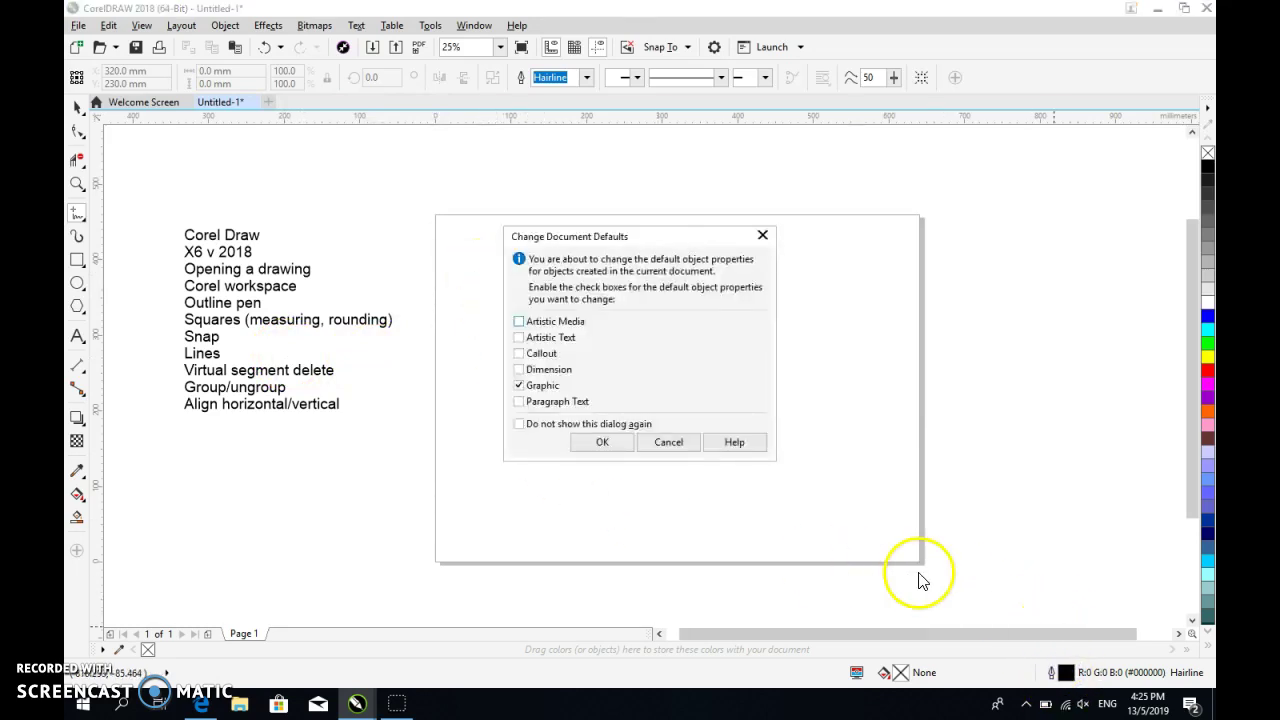
left_click(603, 444)
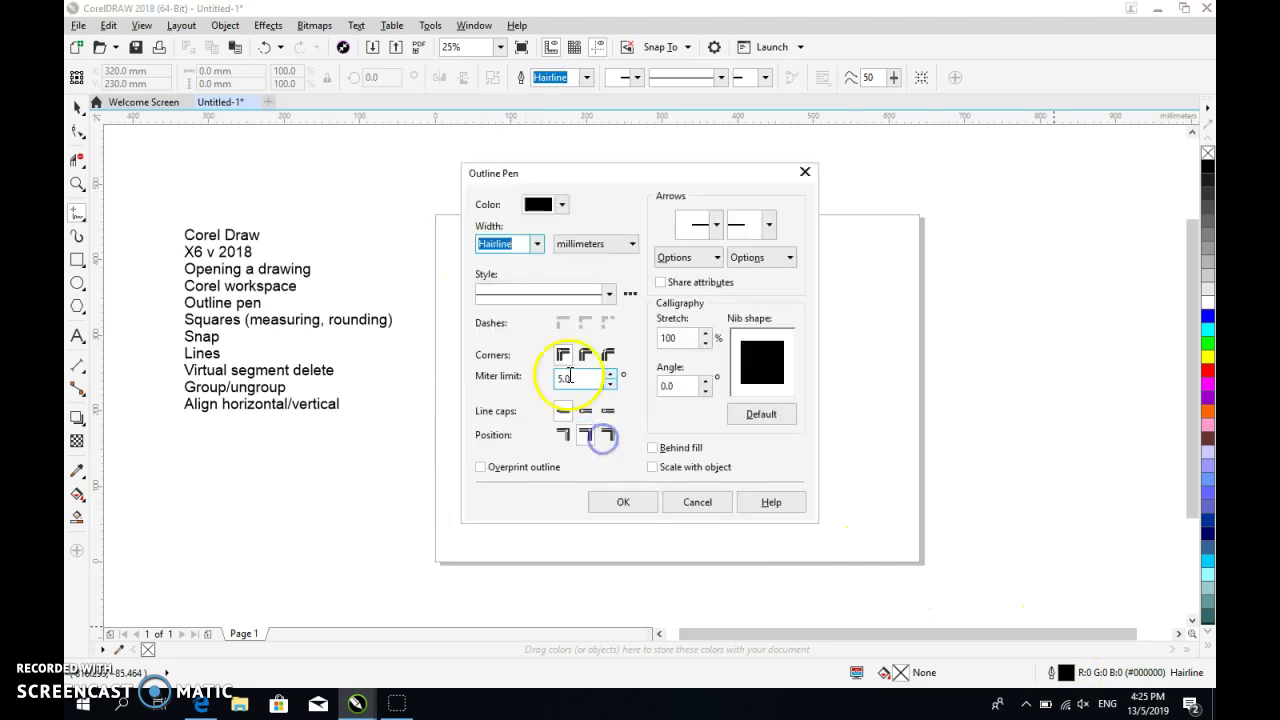
left_click(536, 244)
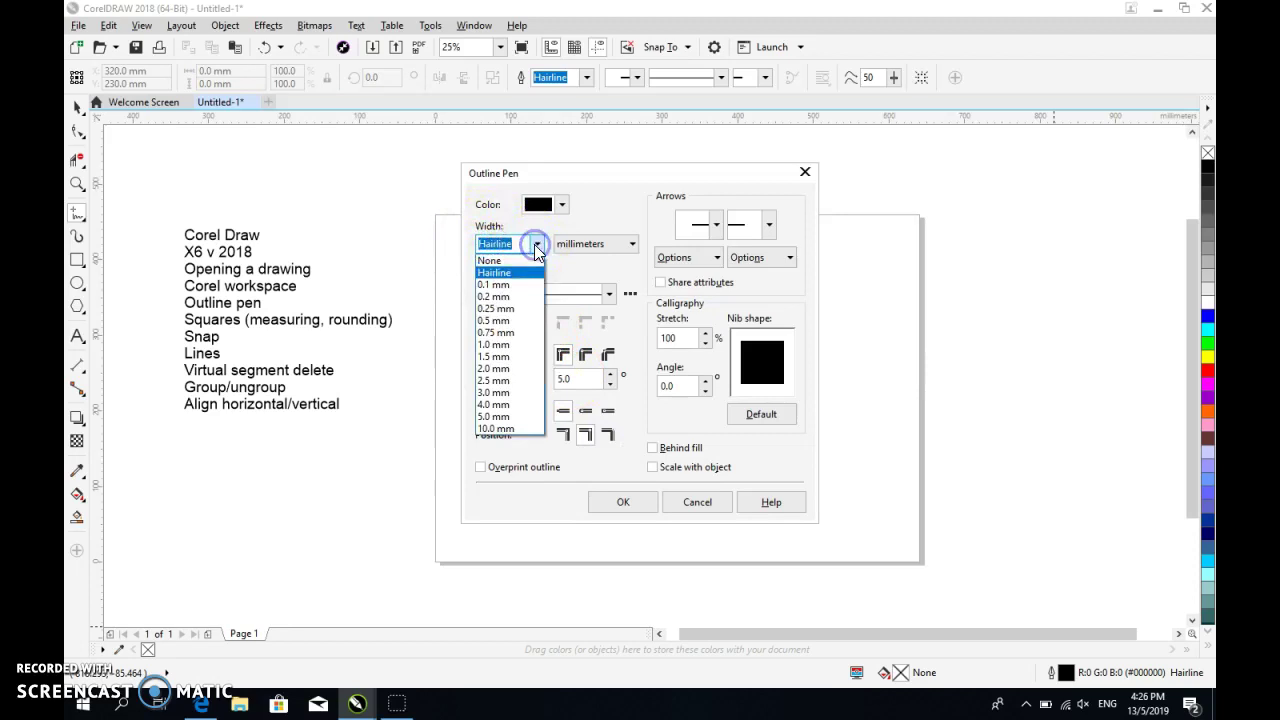
left_click(508, 276)
left_click(630, 505)
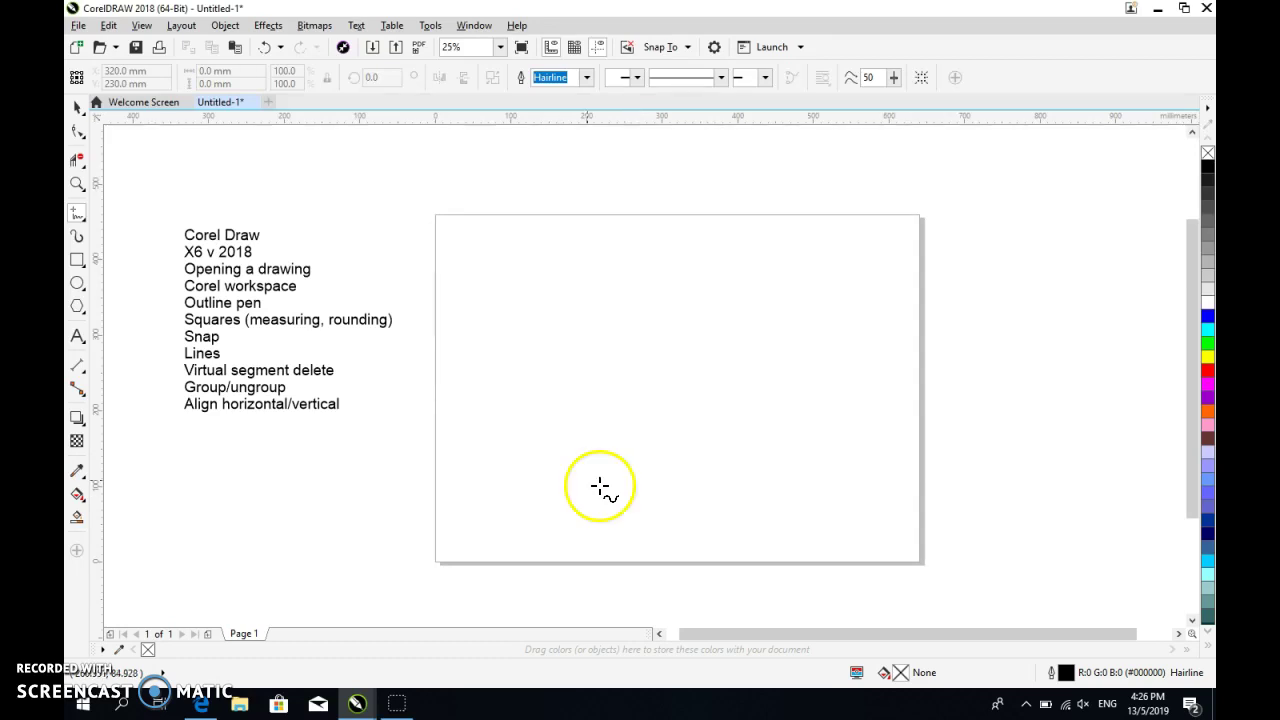
Draw a rectangle about 234 × 215 mm in the page's upper-left area, and draw and delete another one beside it.
left_click(76, 262)
mouse_move(447, 232)
left_mouse_down()
mouse_move(563, 380)
mouse_move(624, 395)
left_mouse_up()
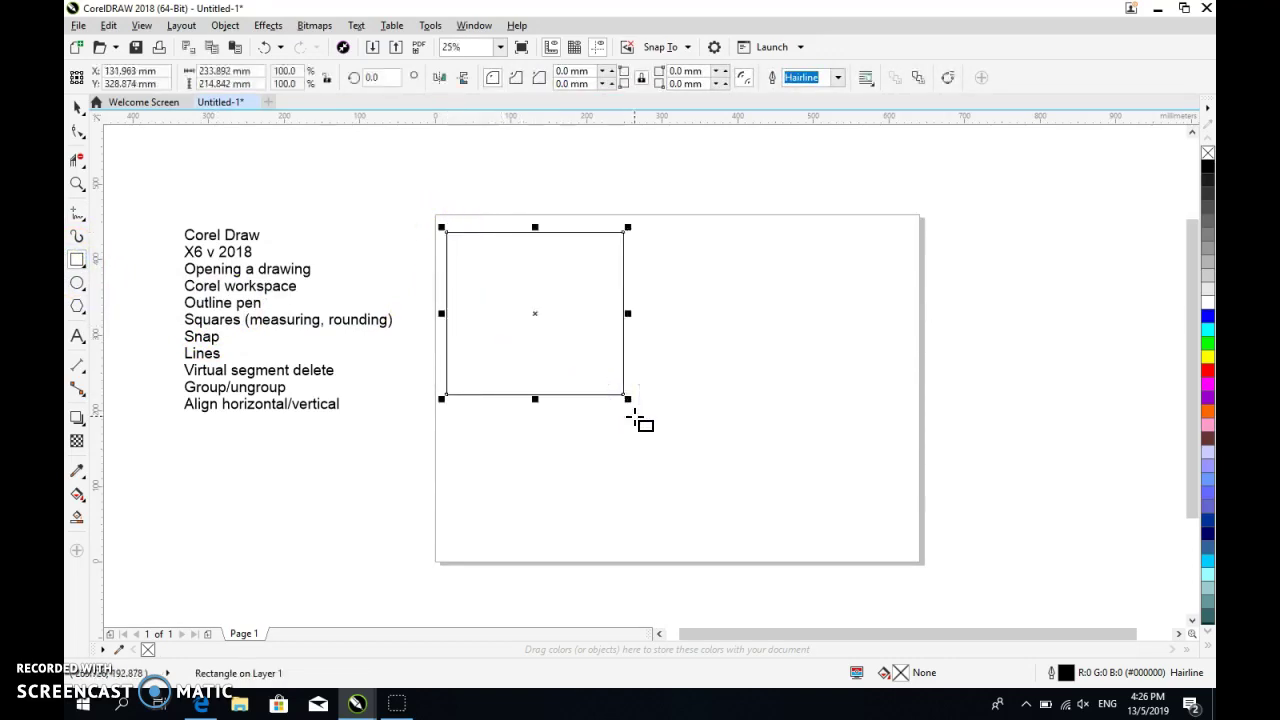
left_click_drag(645, 237, 838, 365)
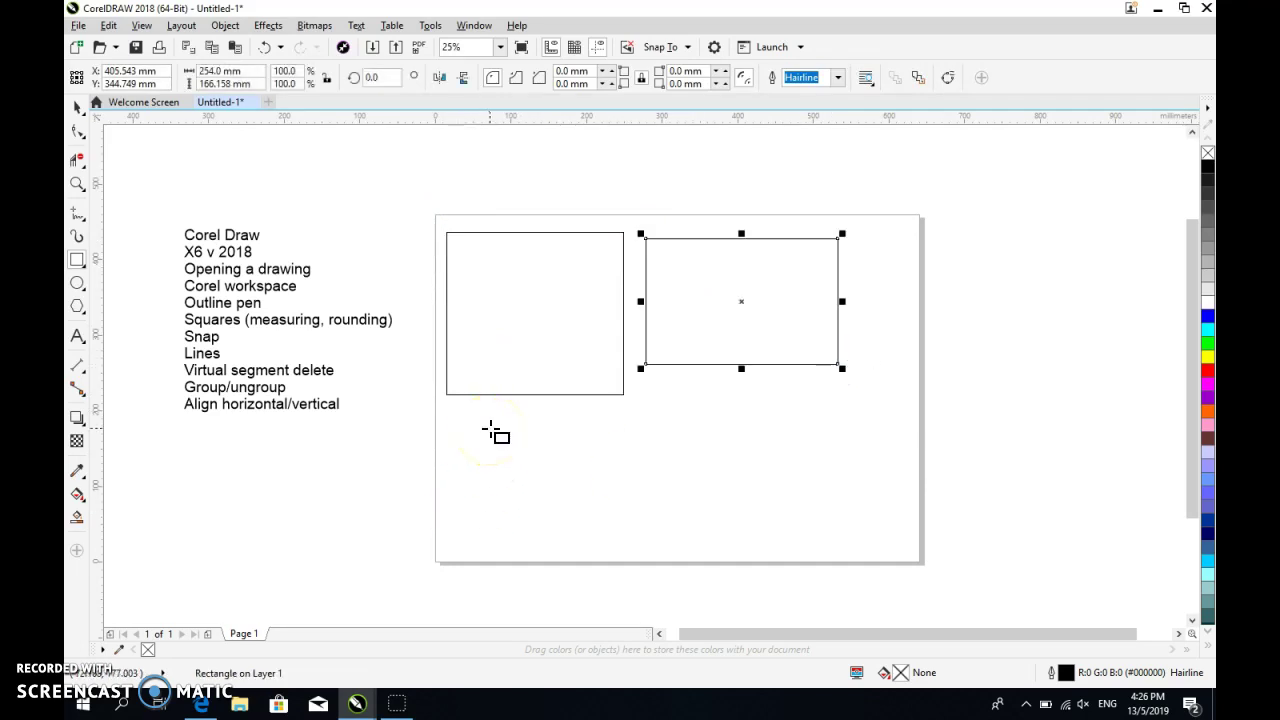
key("Delete")
Resize the remaining rectangle to 70 mm wide and 70 mm high, and deselect it.
left_click(79, 106)
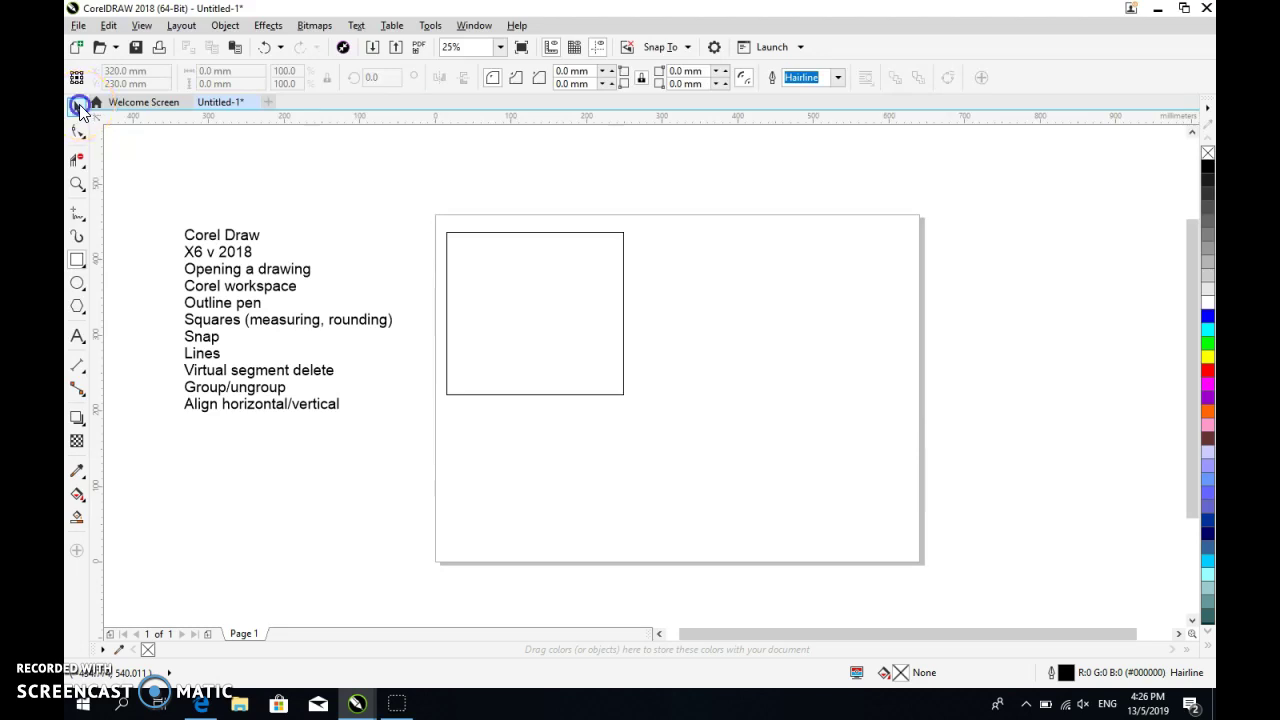
left_click(517, 302)
left_click(545, 335)
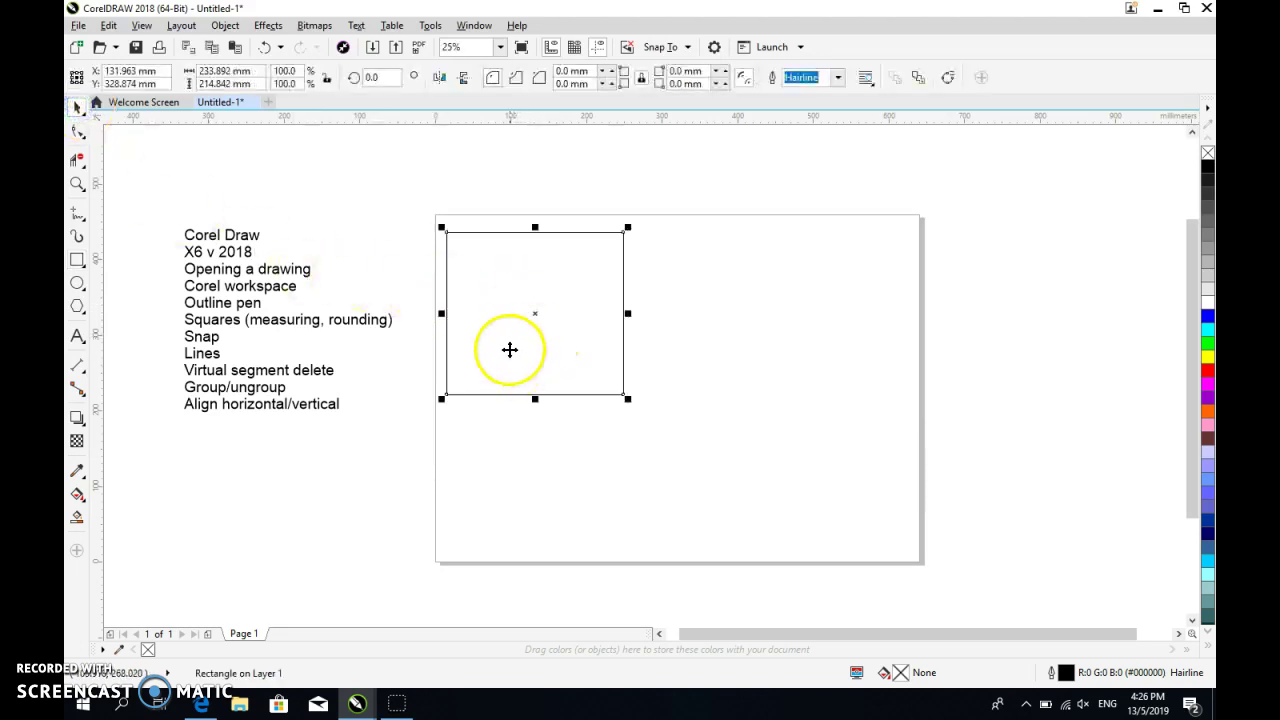
left_click(204, 71)
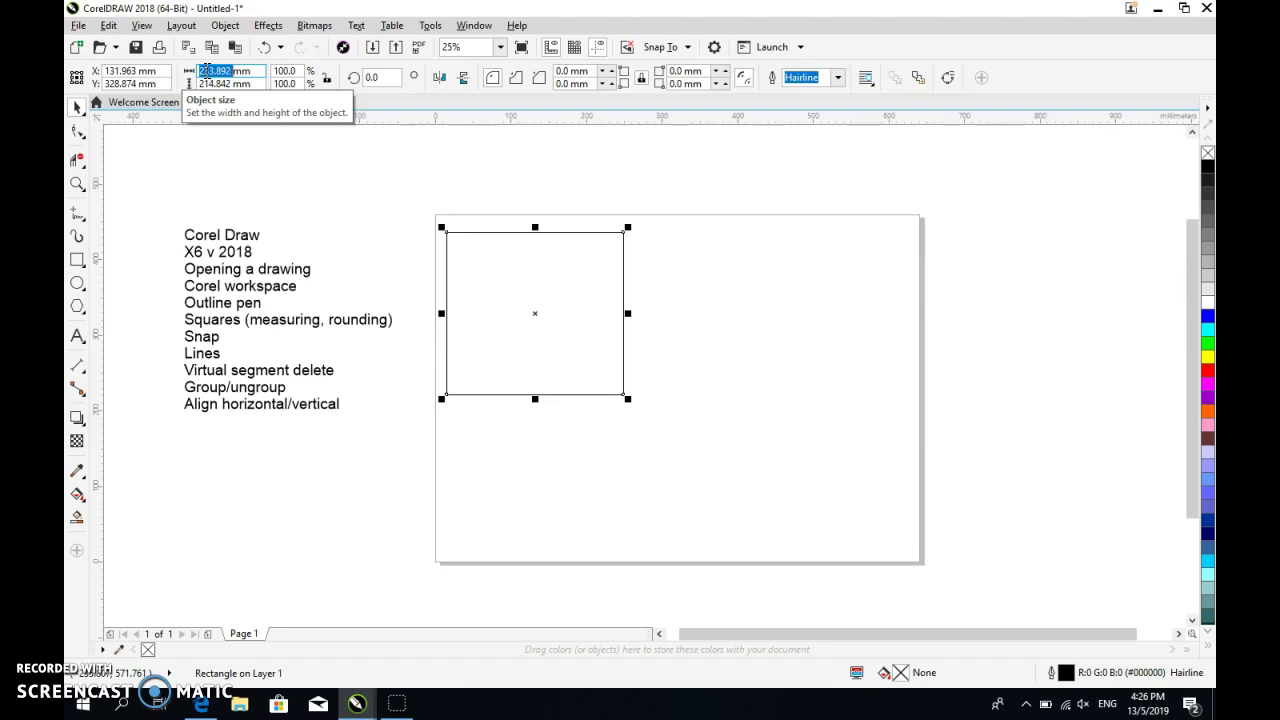
type("70")
key("Tab")
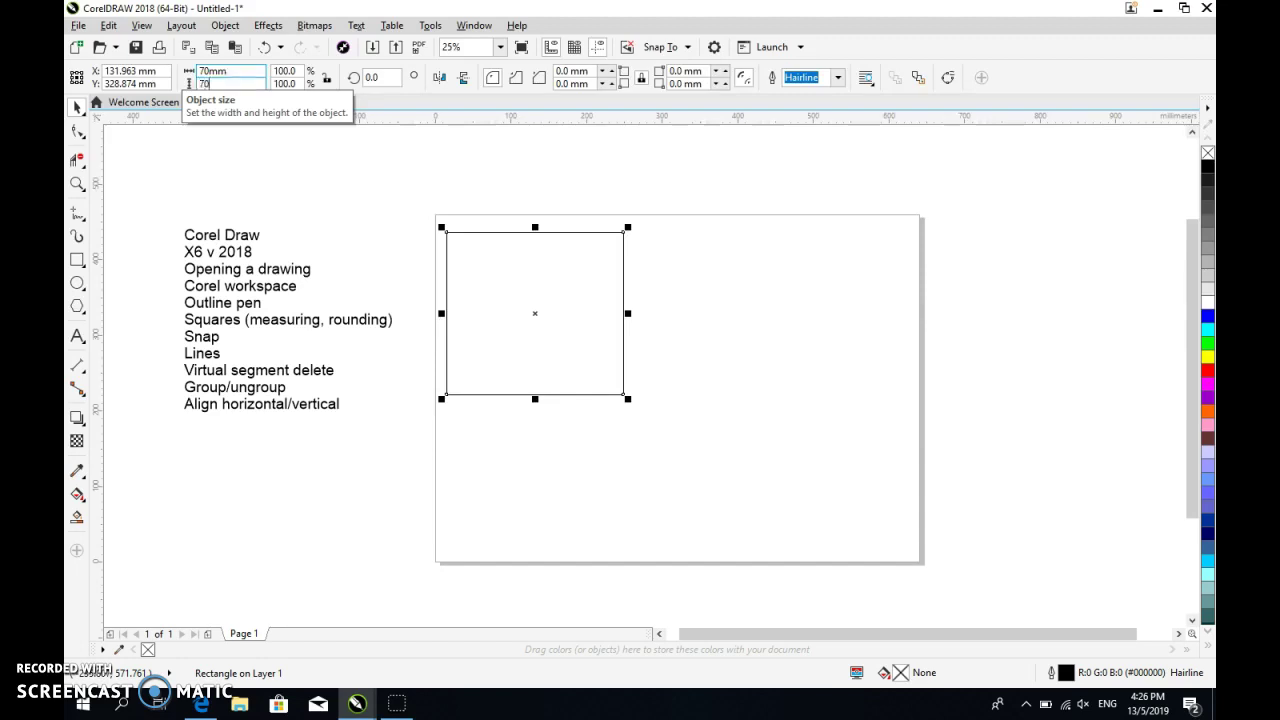
key("Return")
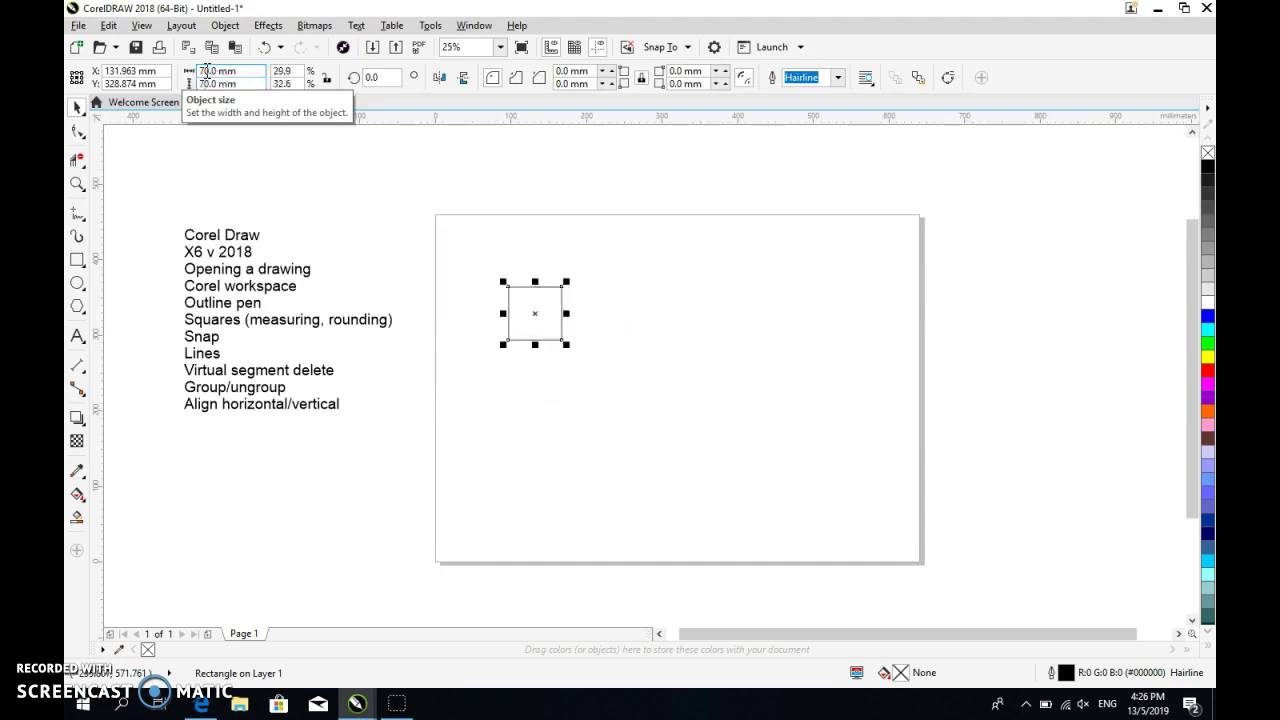
left_click(520, 410)
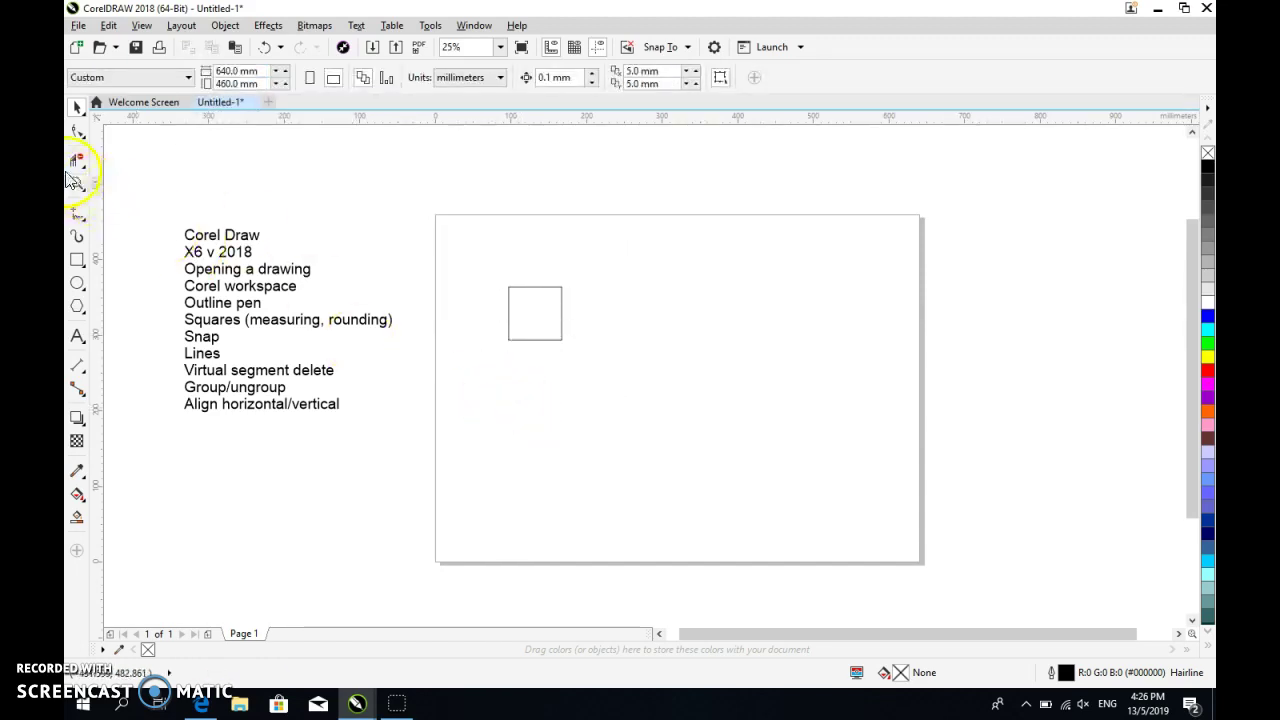
Draw a second rectangle to the right of the first square and set its size to 70 × 70 mm.
left_click(77, 259)
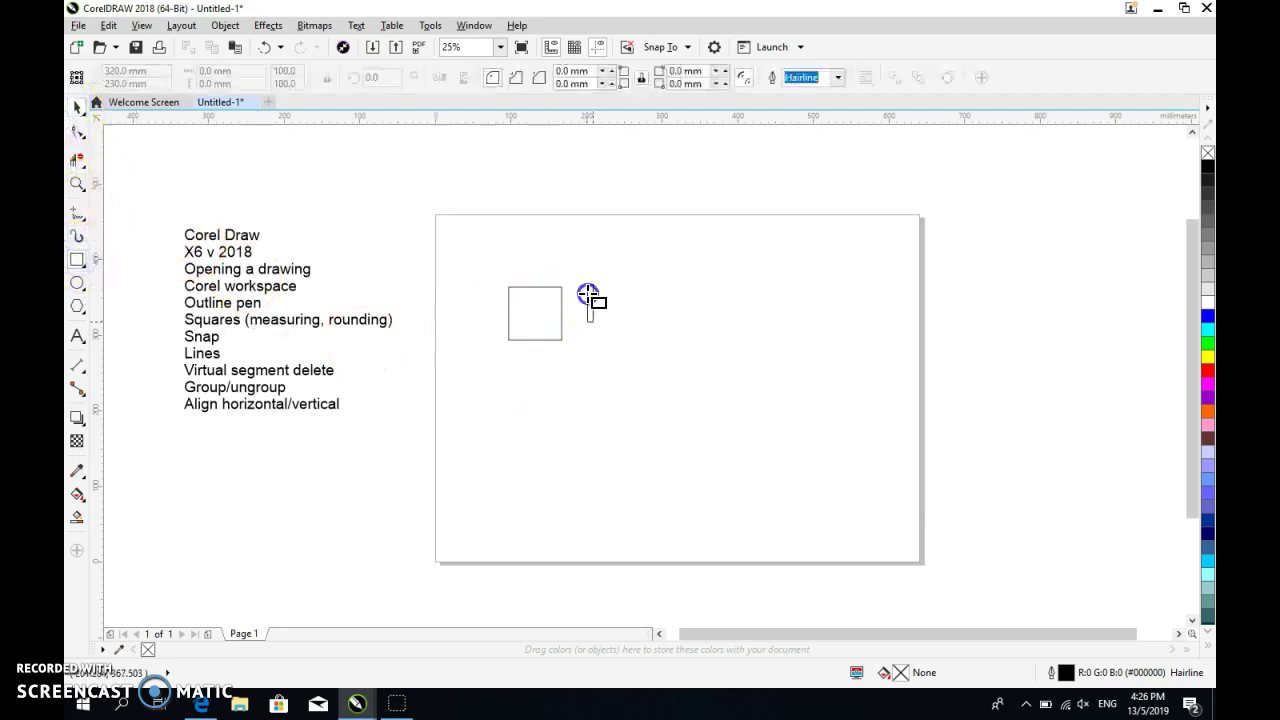
left_click_drag(587, 284, 694, 391)
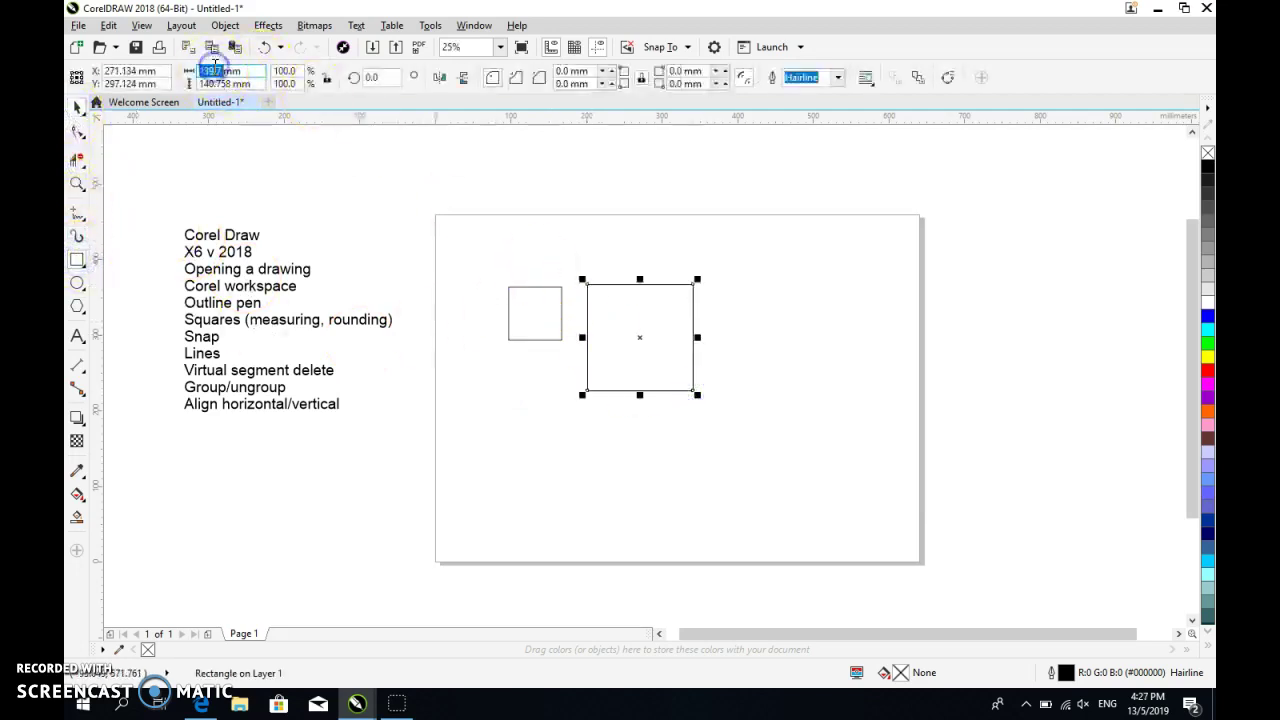
type("7")
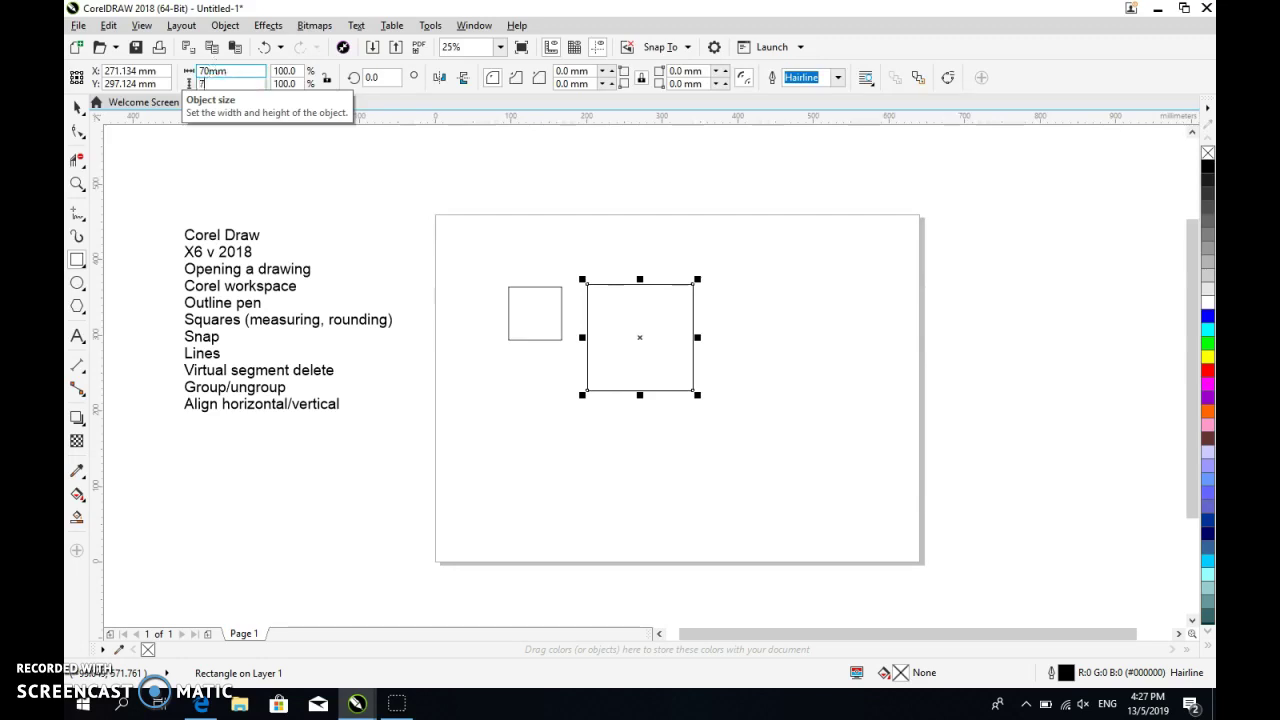
type("0")
key("Return")
Draw two more rectangles side by side below the existing squares and set each to 70 × 70 mm.
mouse_move(497, 387)
left_mouse_down()
mouse_move(516, 430)
mouse_move(607, 497)
left_mouse_up()
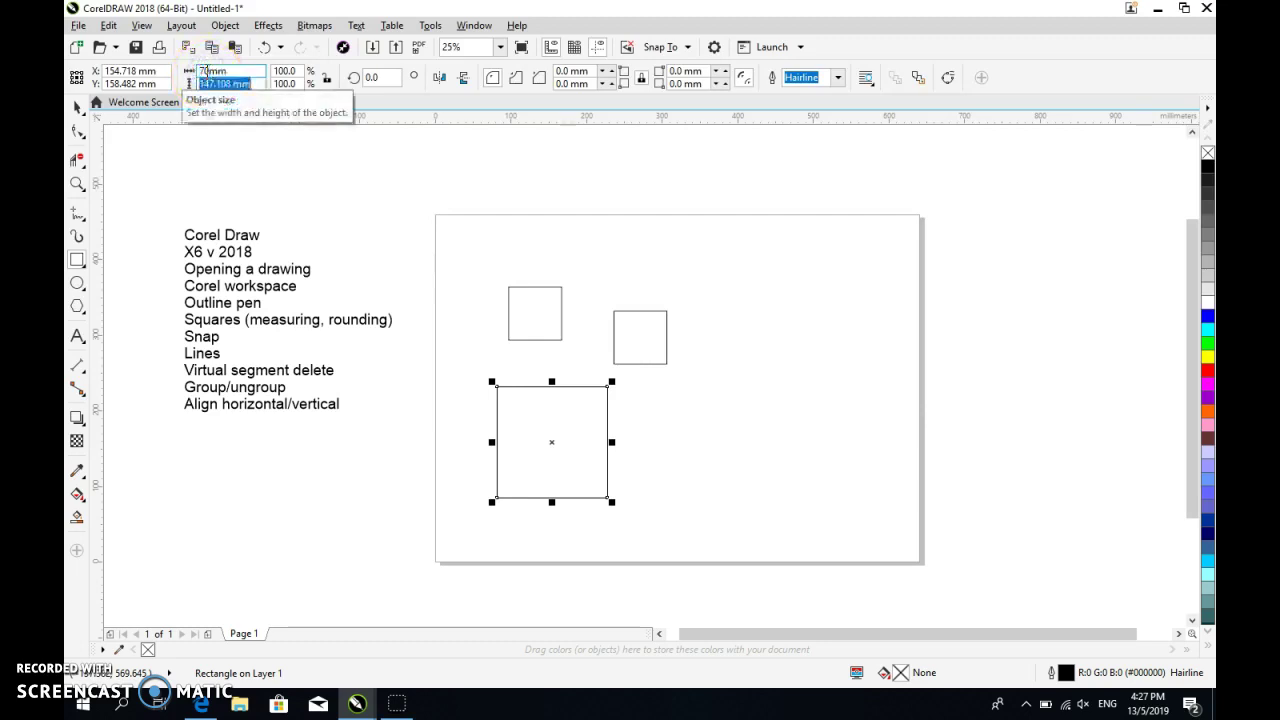
key("Return")
left_click(663, 389)
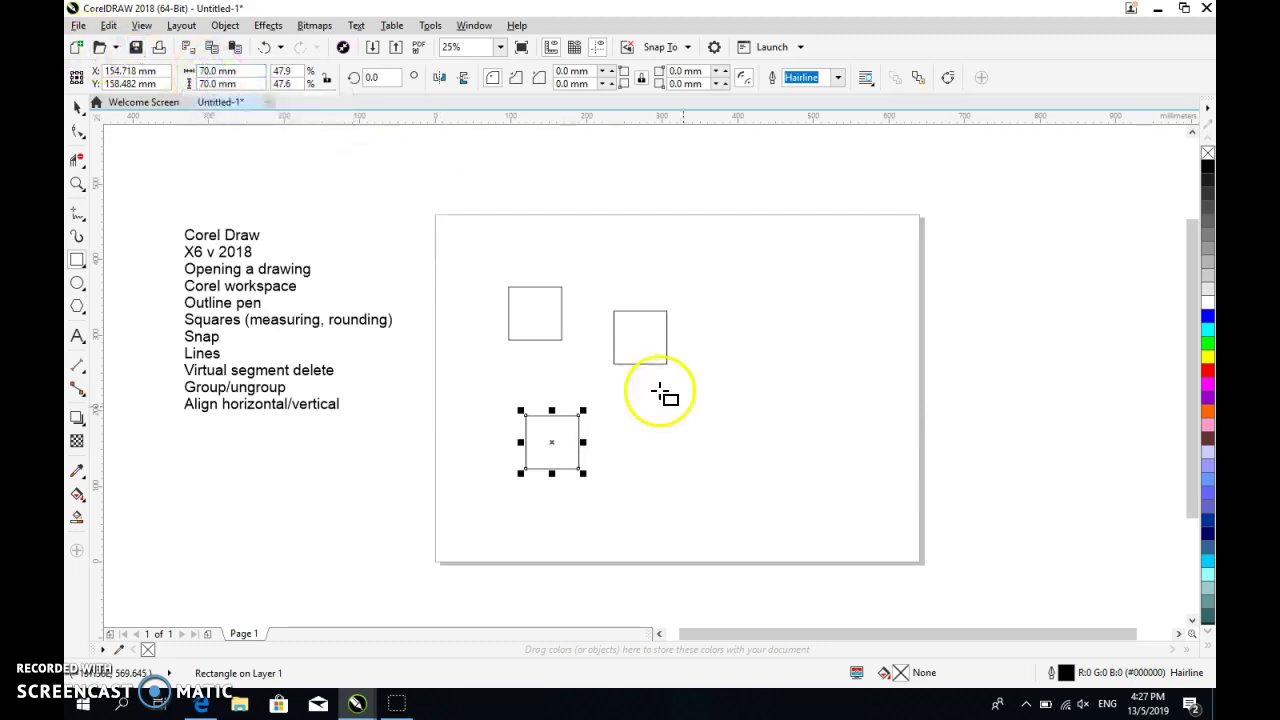
left_click_drag(620, 401, 717, 486)
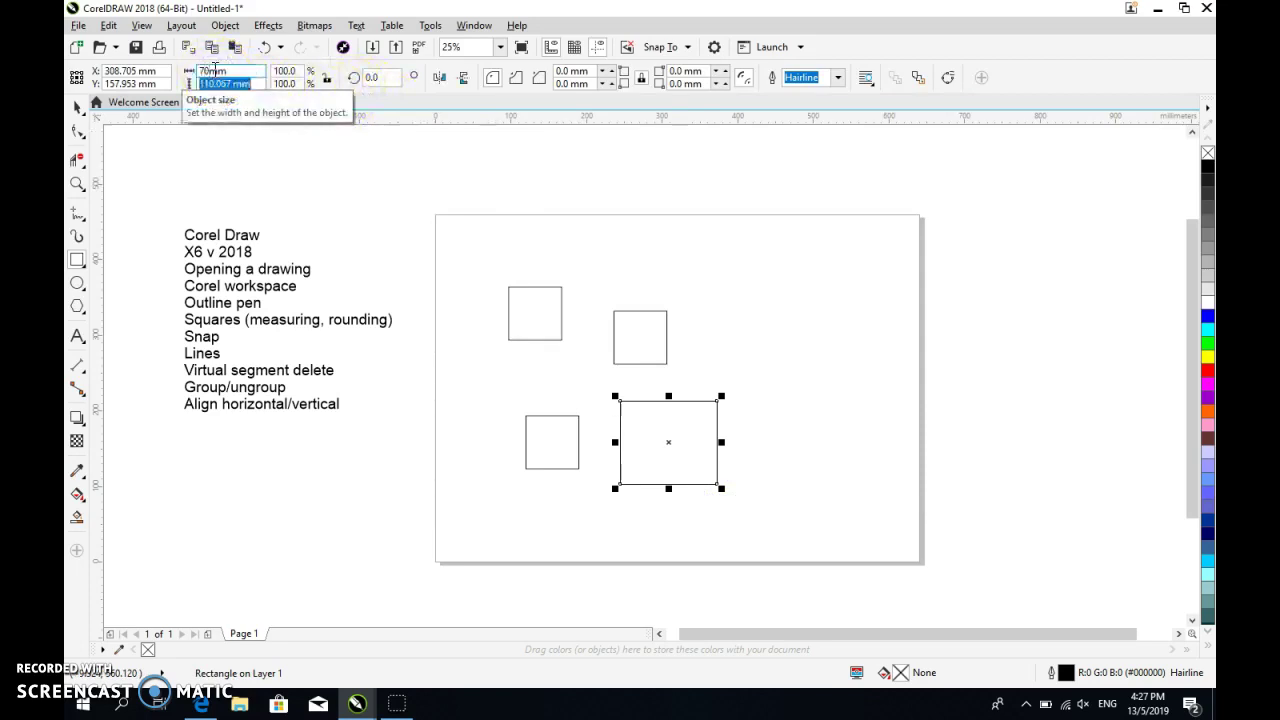
key("Return")
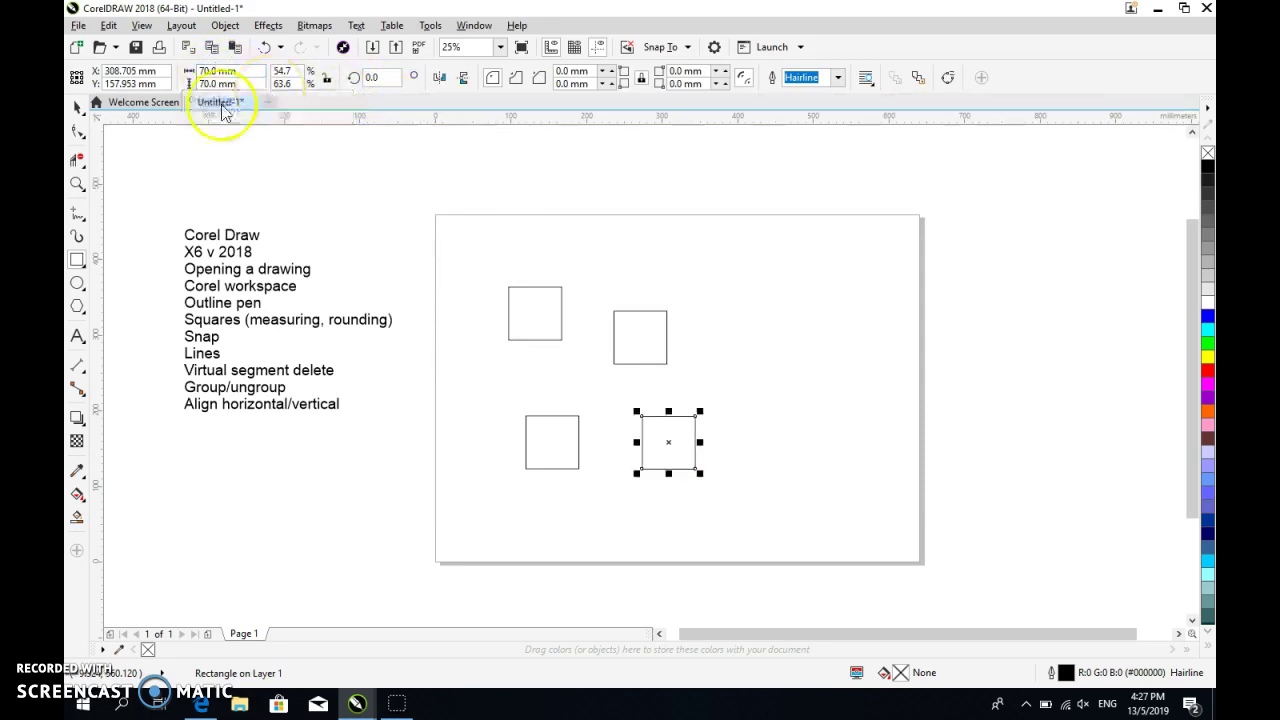
Move the first square close to the page's upper-left corner.
left_click(74, 107)
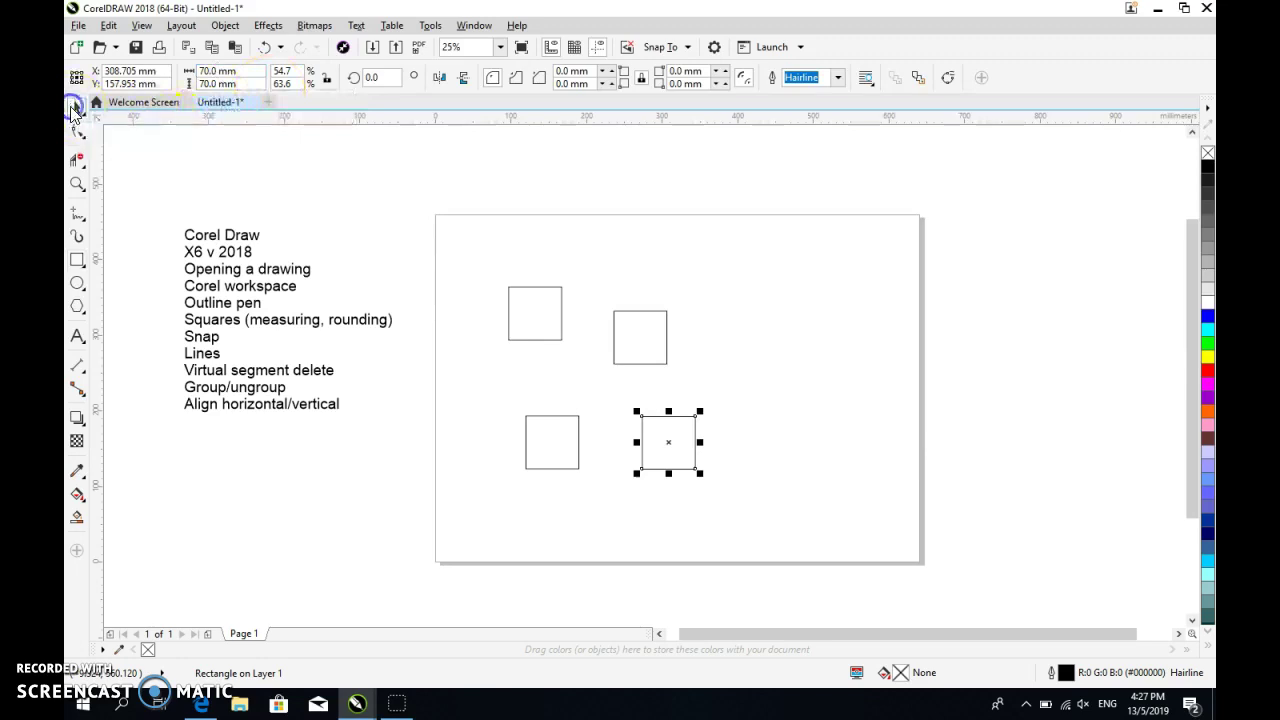
left_click_drag(531, 310, 472, 249)
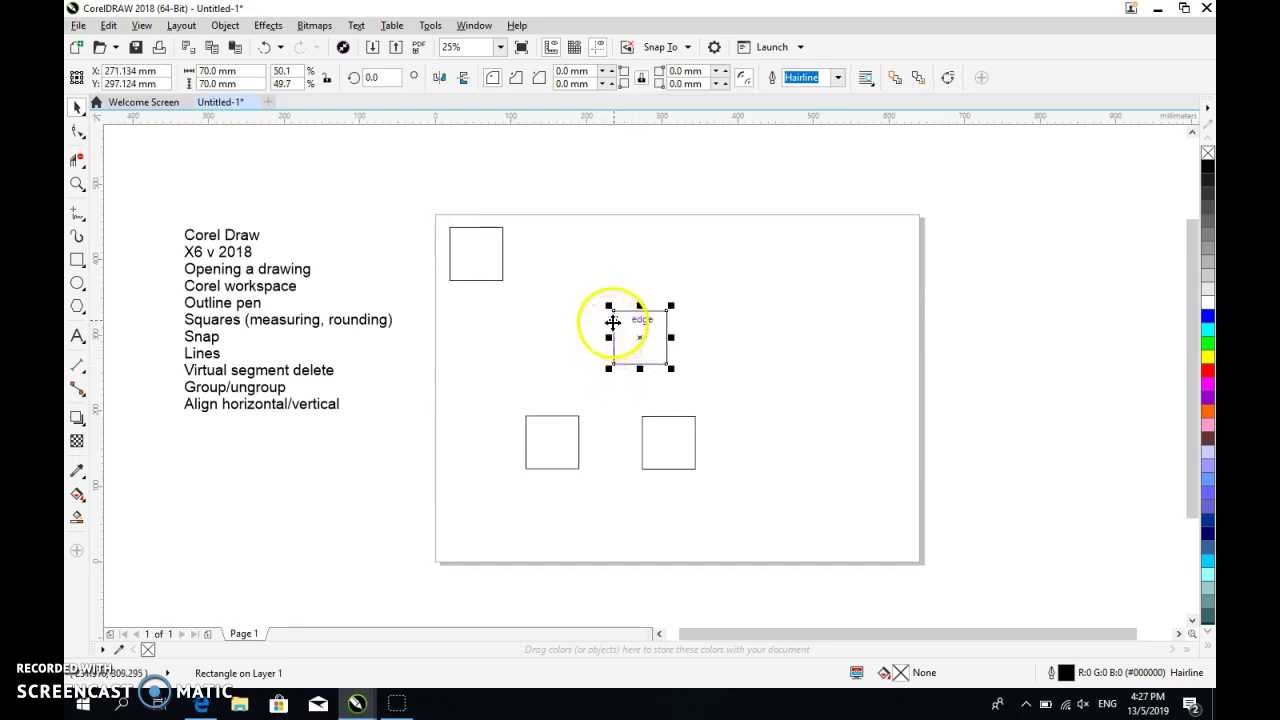
Snap the second square against the first square's right side so their upper corners meet, and check the joint up close.
left_click(660, 47)
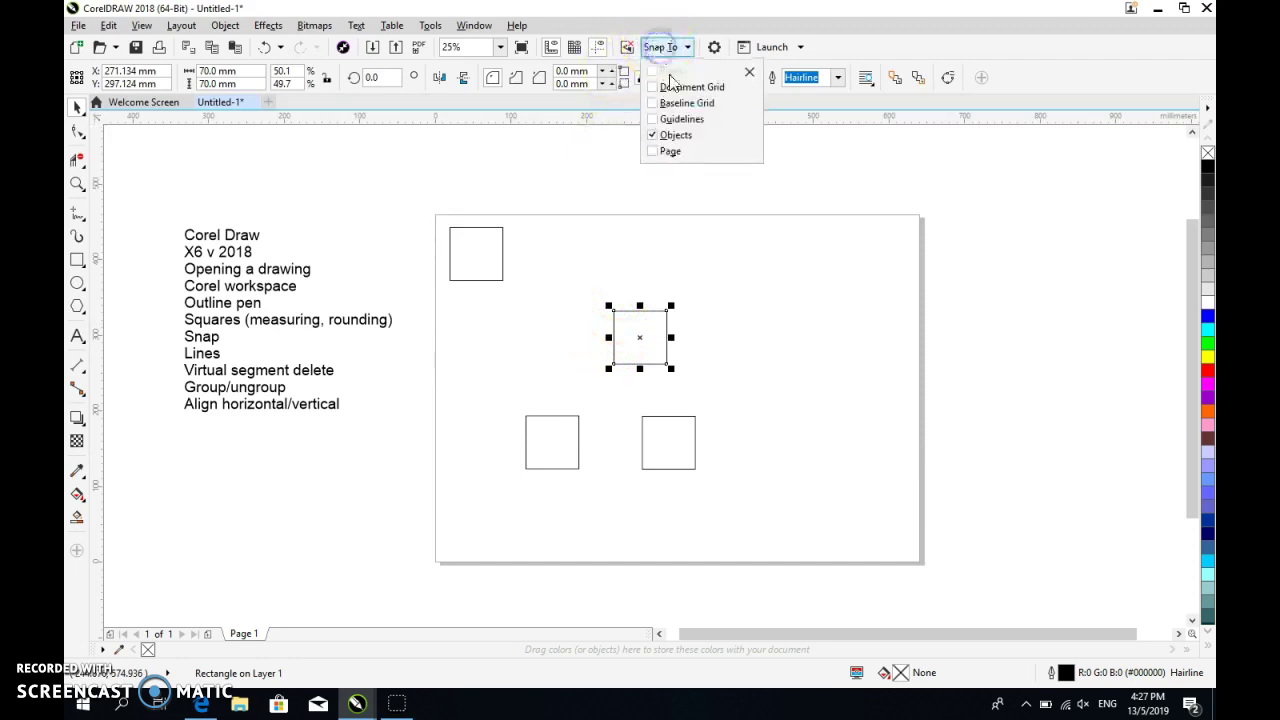
left_click(657, 241)
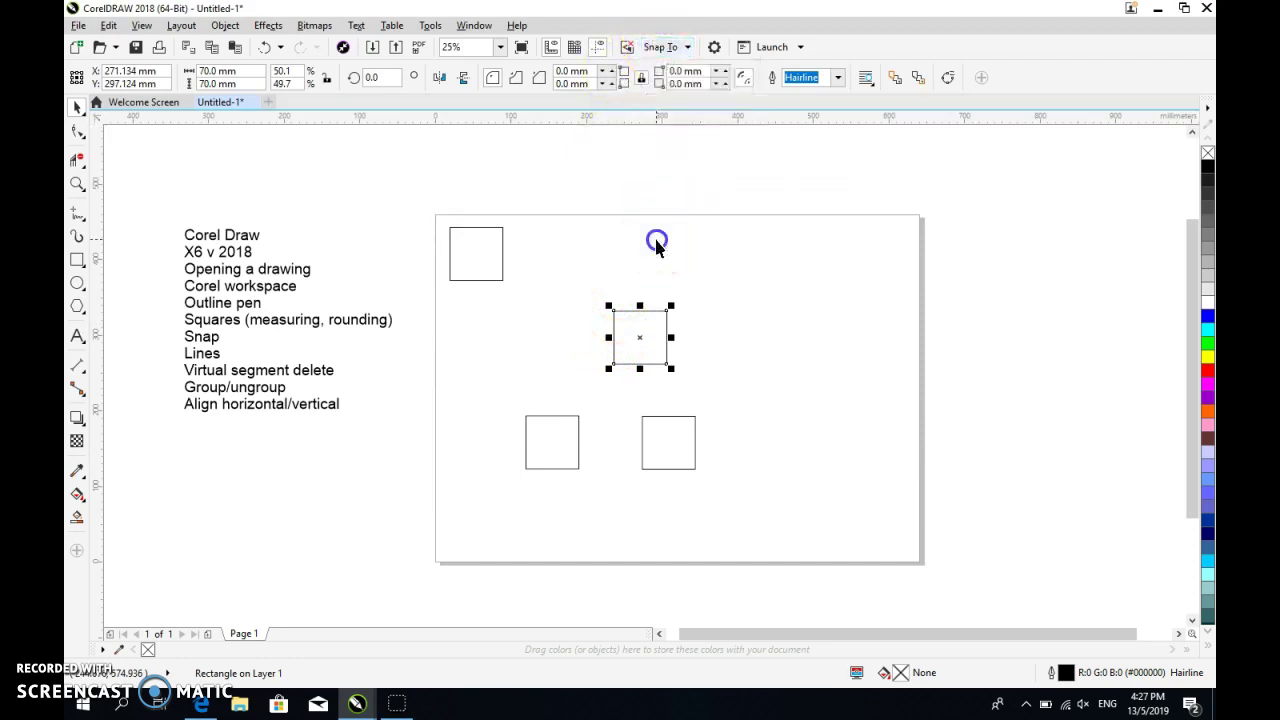
left_click_drag(614, 311, 503, 228)
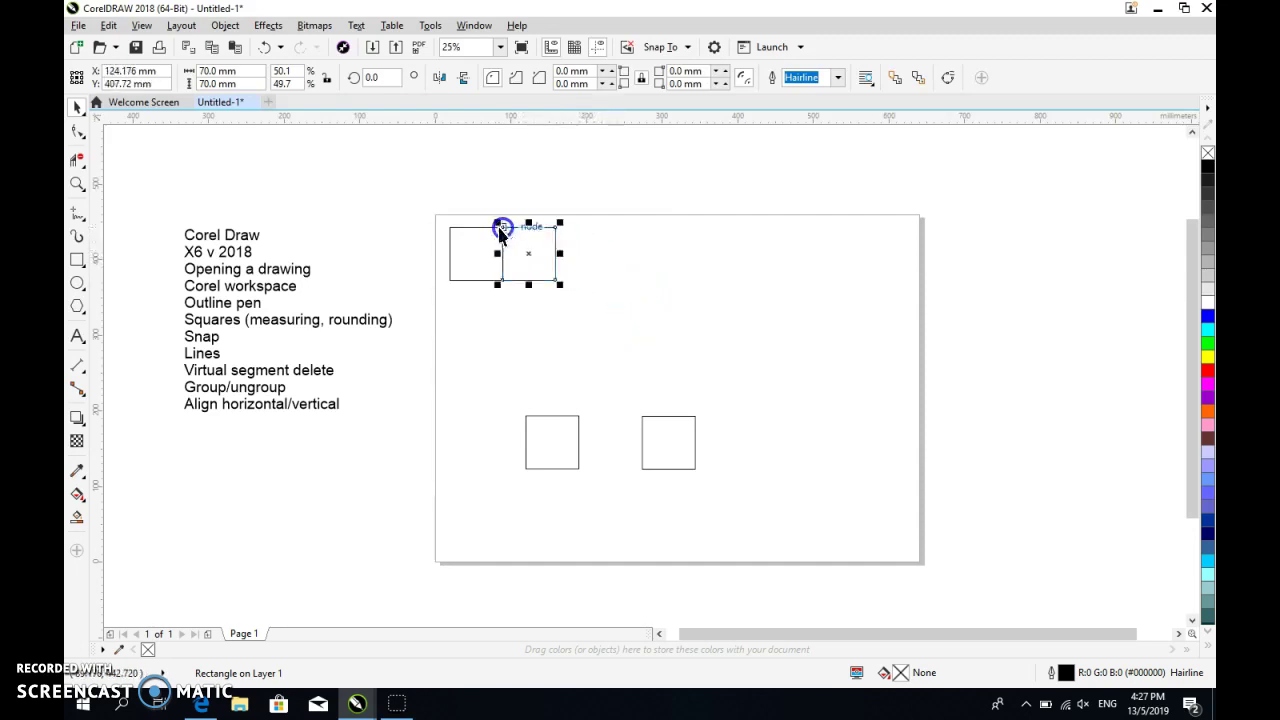
scroll(528, 257, "up", 3)
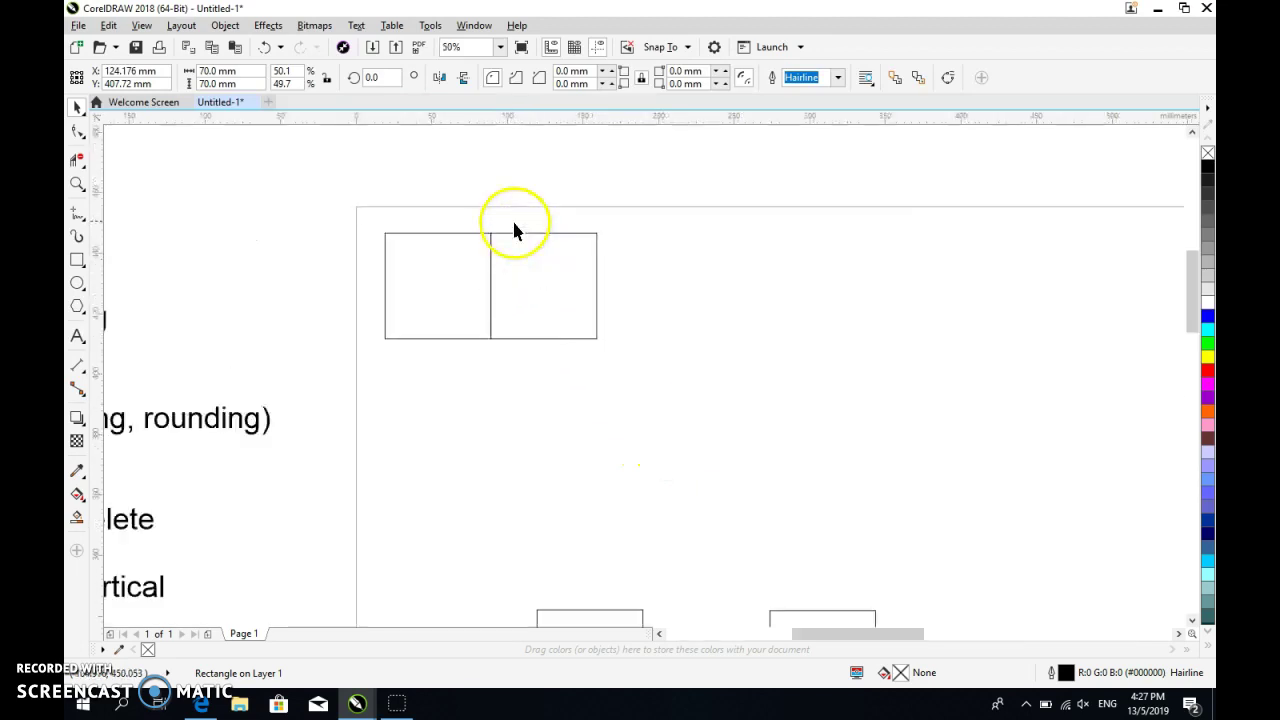
scroll(620, 200, "up", 5)
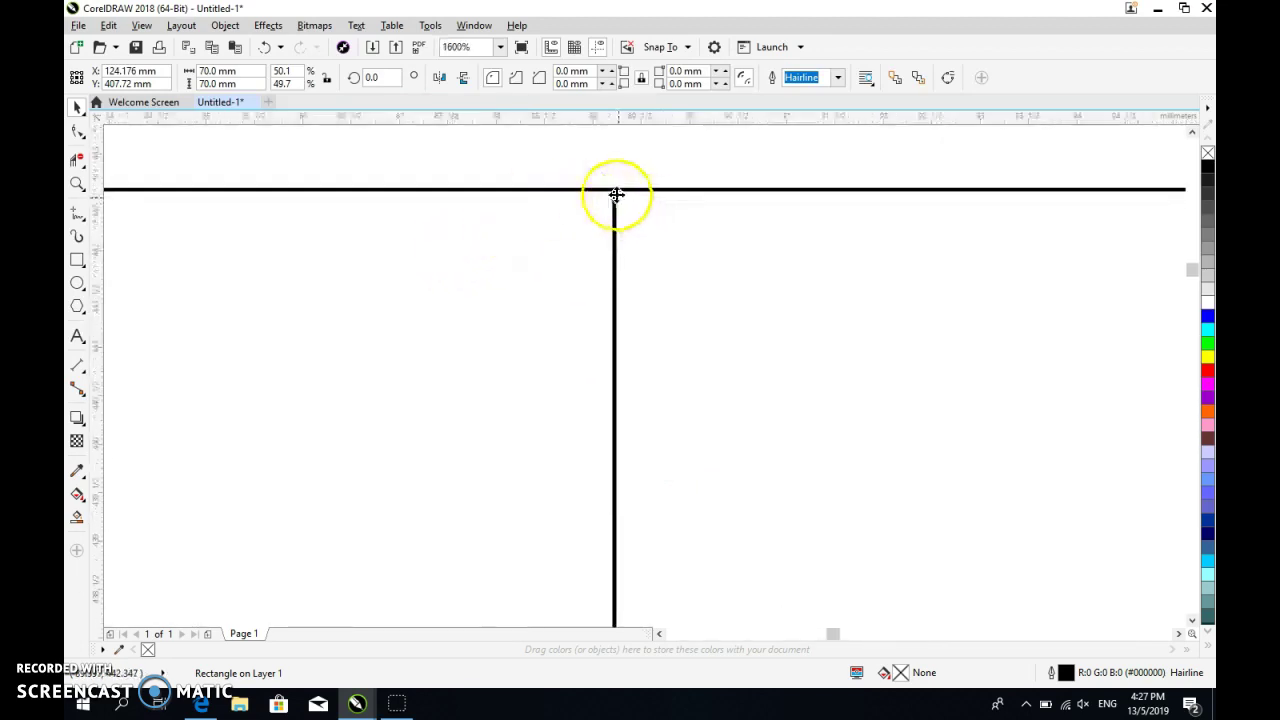
scroll(582, 165, "down", 8)
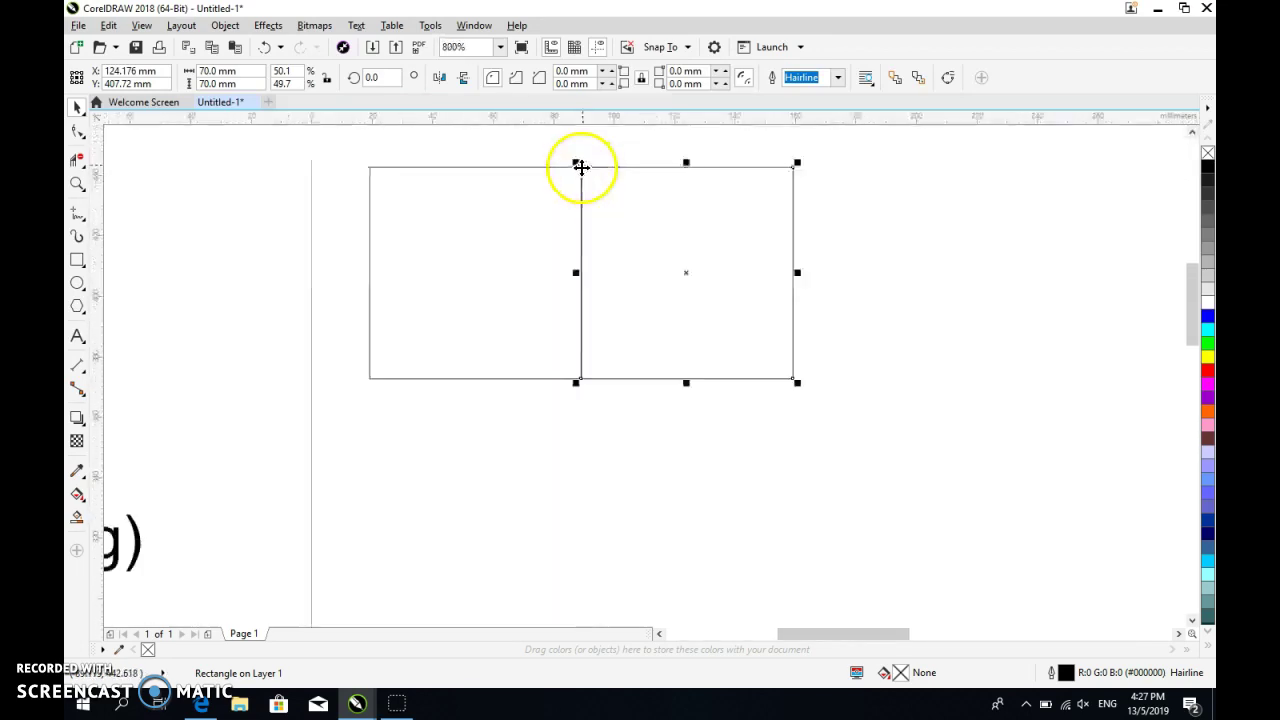
Move a third square directly below the second one and snap its upper-left corner exactly to the shared corner.
left_click_drag(738, 395, 598, 240)
scroll(600, 228, "up", 5)
scroll(480, 252, "up", 2)
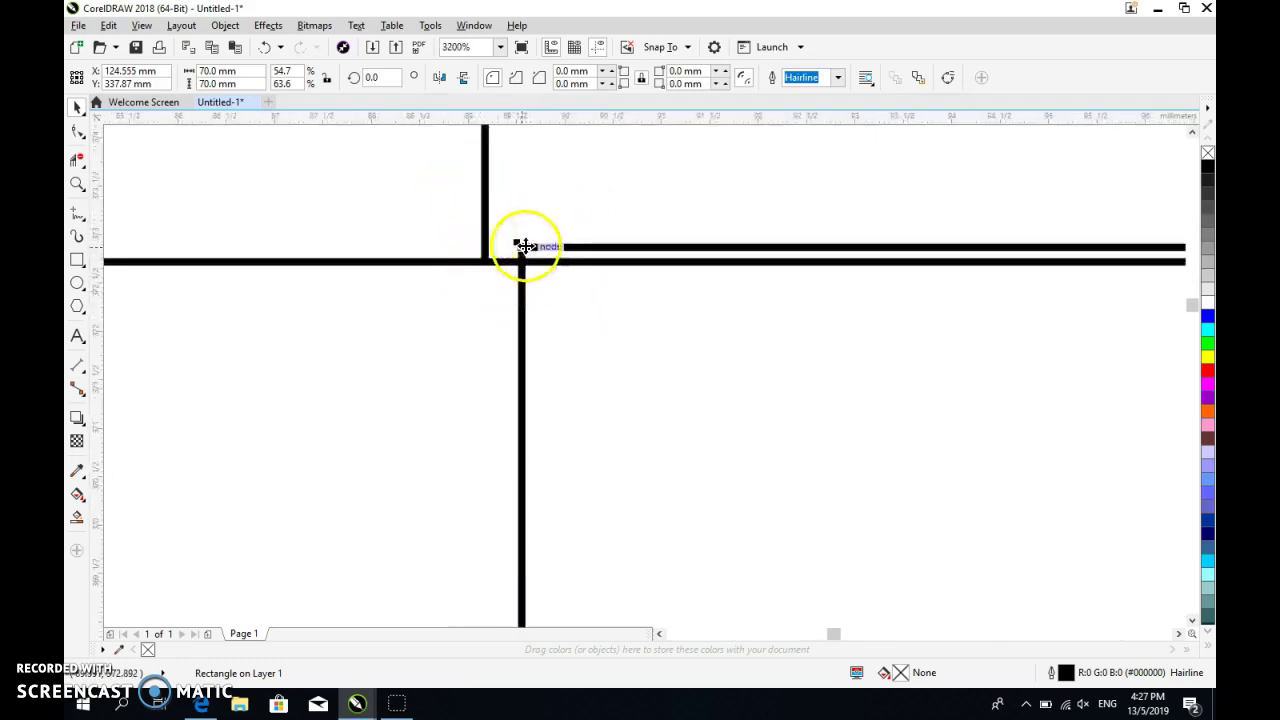
left_click_drag(522, 245, 487, 262)
scroll(579, 368, "down", 6)
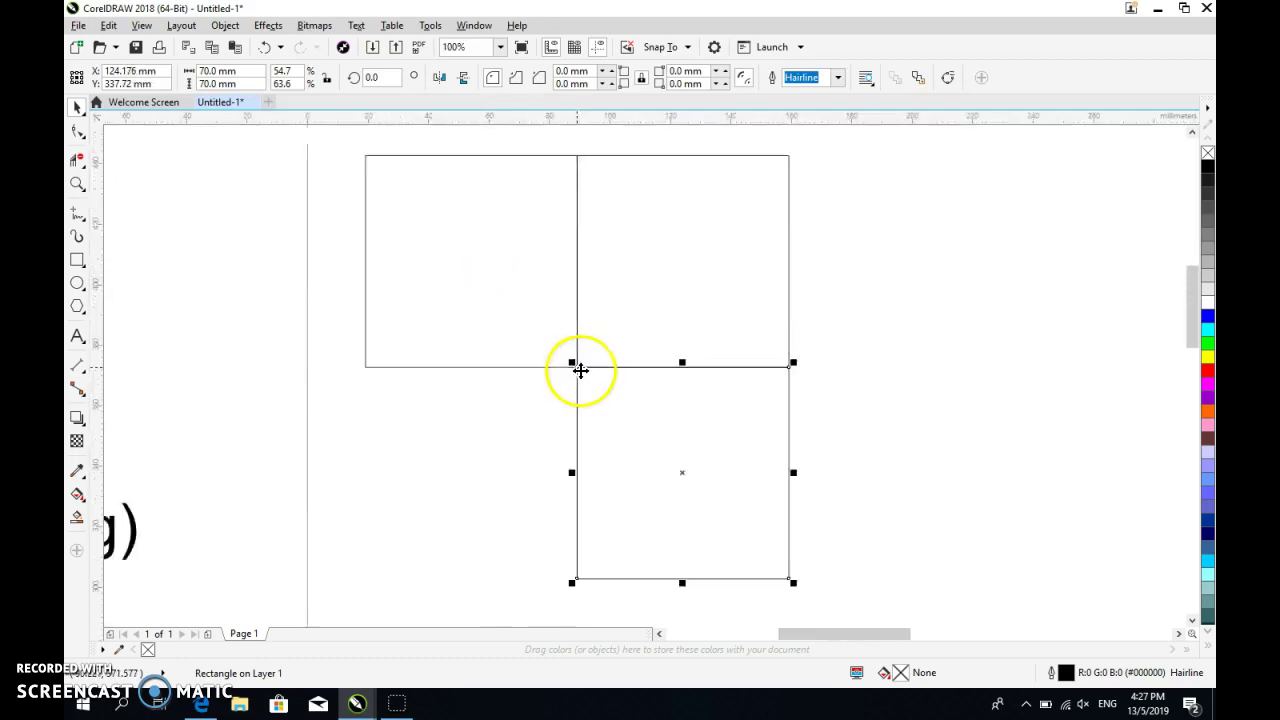
scroll(543, 429, "down", 3)
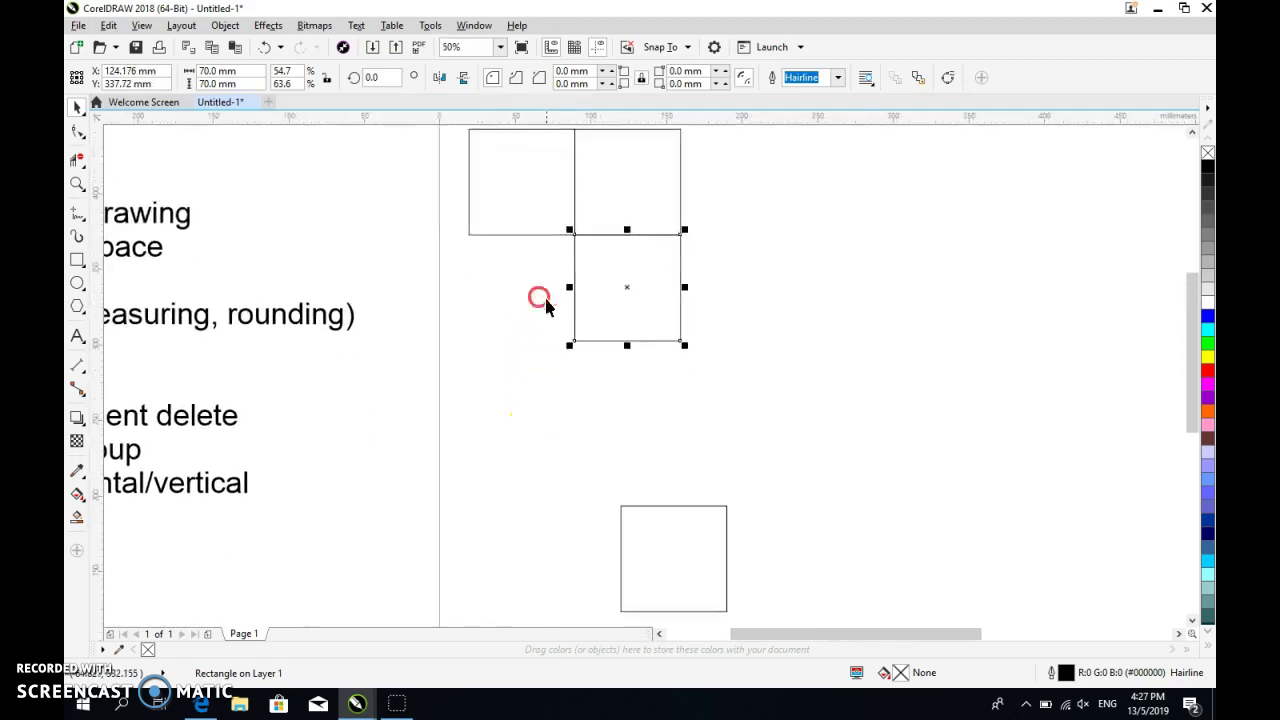
Snap the last square below the first one to complete the two-by-two block, and check the centre intersection up close.
left_click(662, 535)
left_click_drag(724, 506, 576, 240)
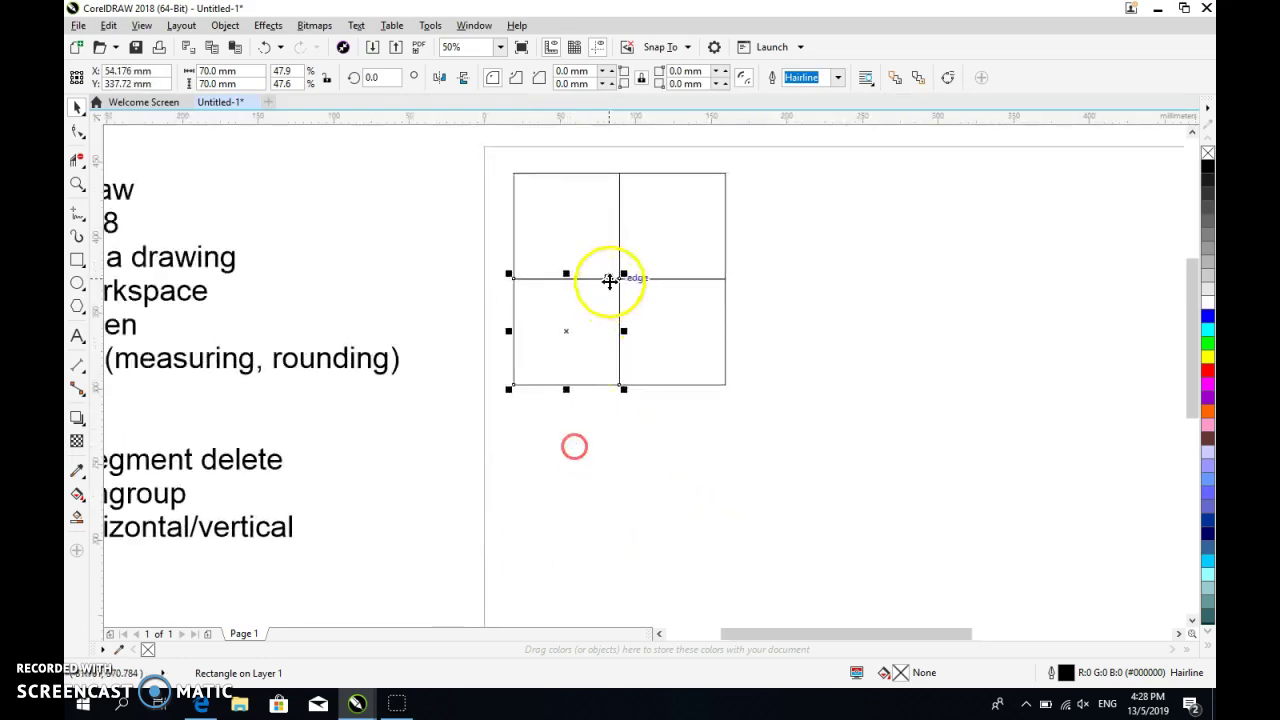
scroll(612, 282, "up", 4)
scroll(530, 298, "up", 15)
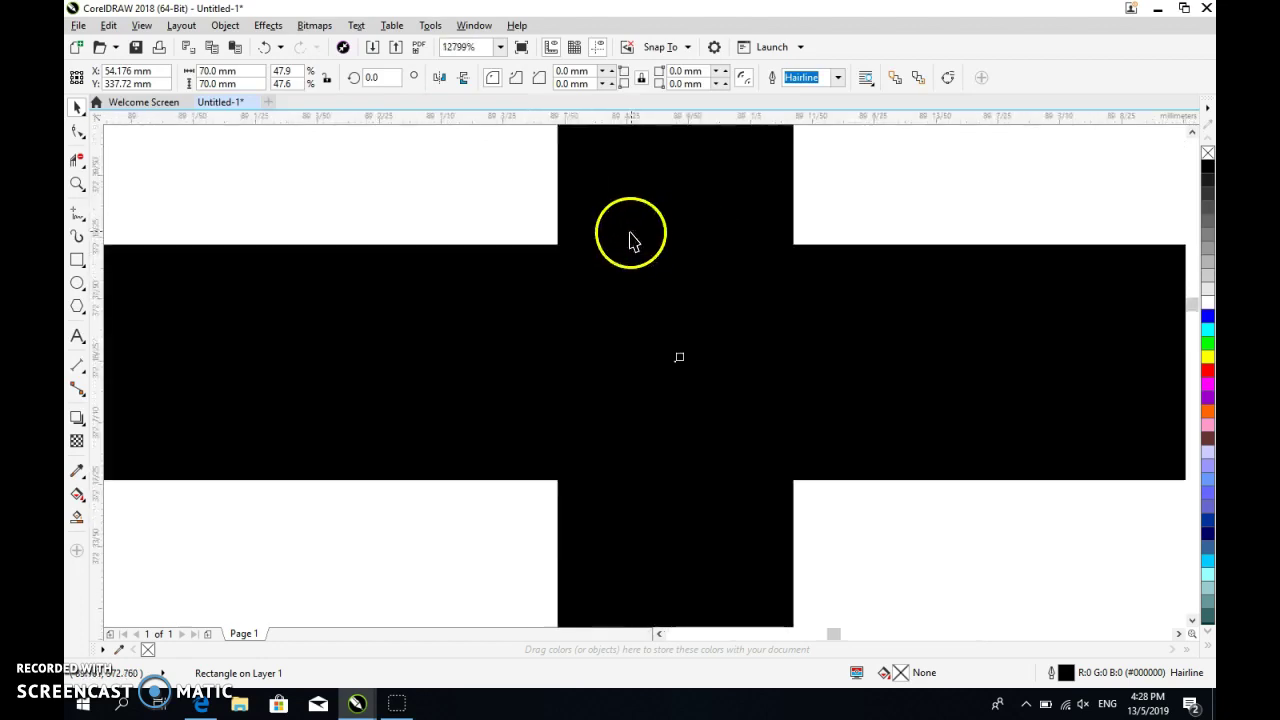
scroll(645, 327, "down", 15)
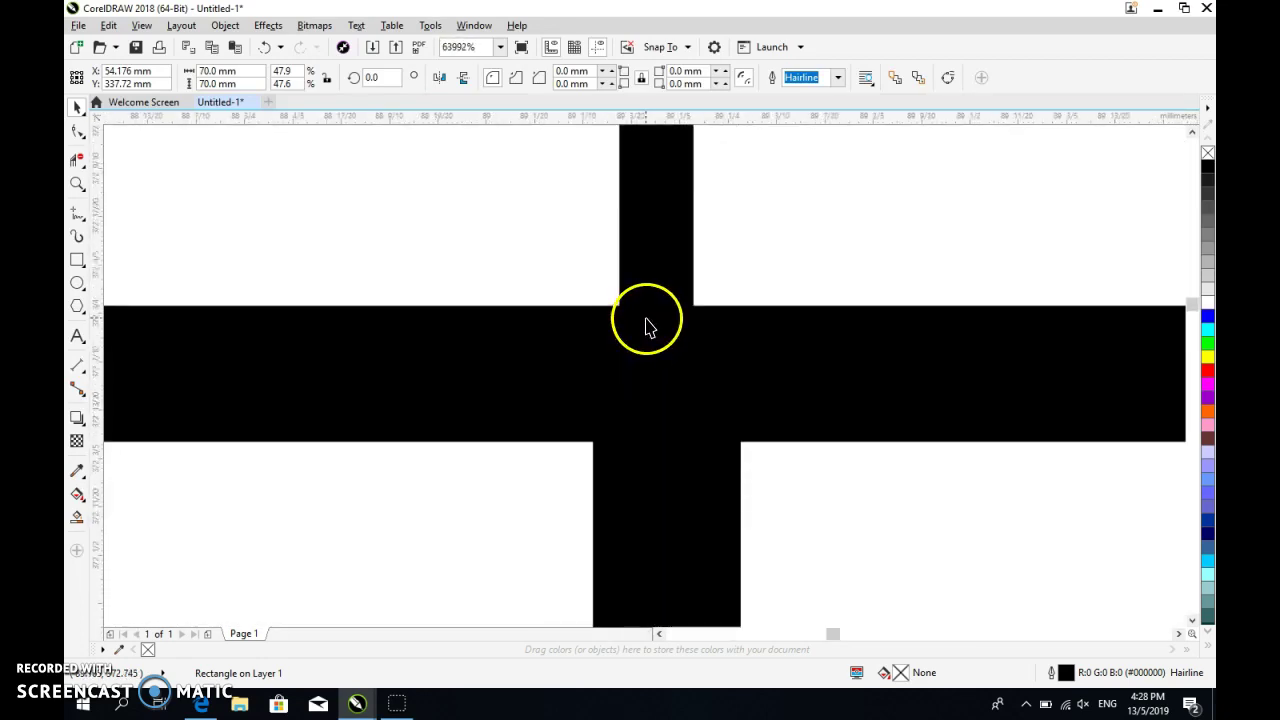
scroll(645, 327, "down", 4)
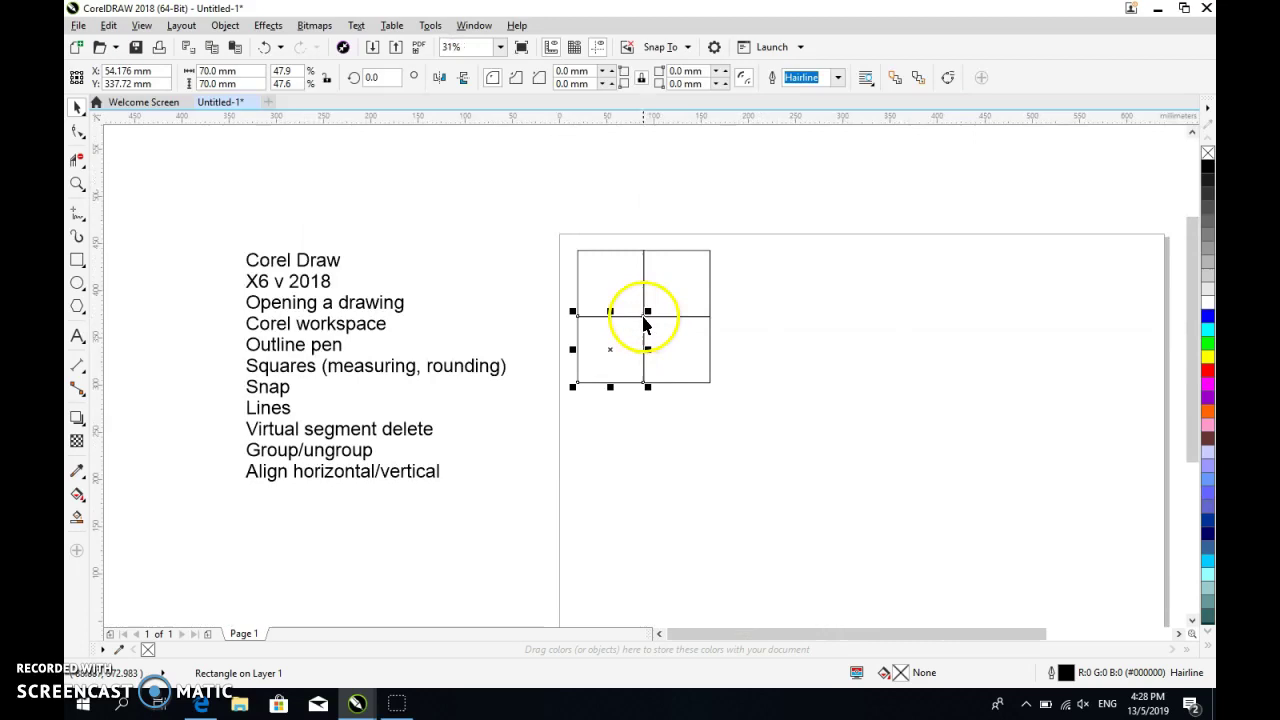
left_click(273, 378)
left_click(268, 398)
left_click(214, 406)
left_click(269, 414)
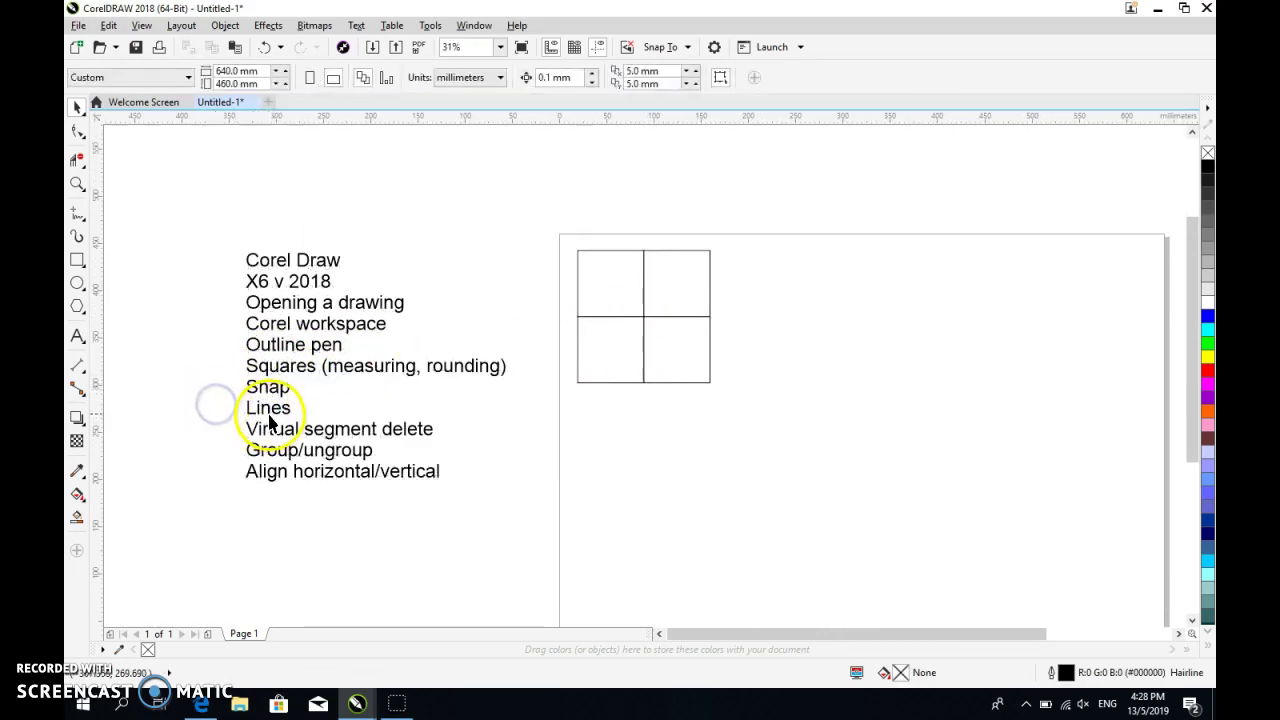
Draw two crossing practice lines with the 2-Point Line tool to the right of the squares, and delete both.
left_click(79, 218)
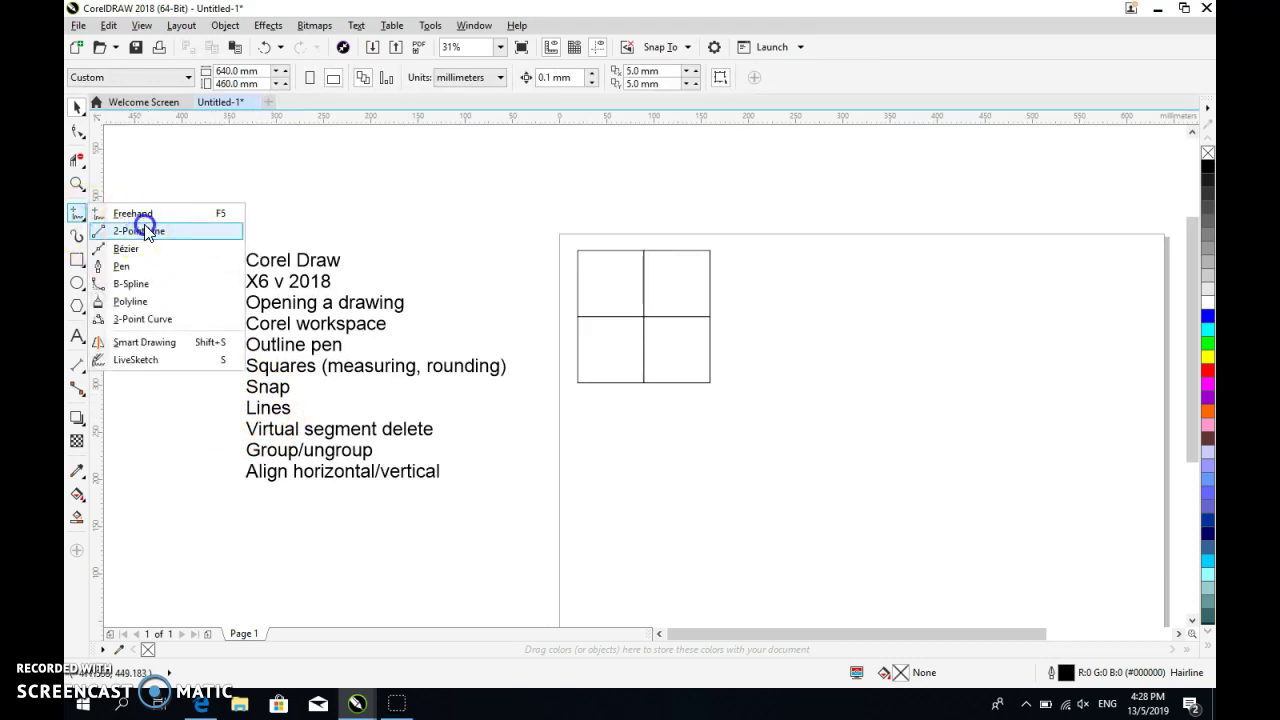
left_click(145, 232)
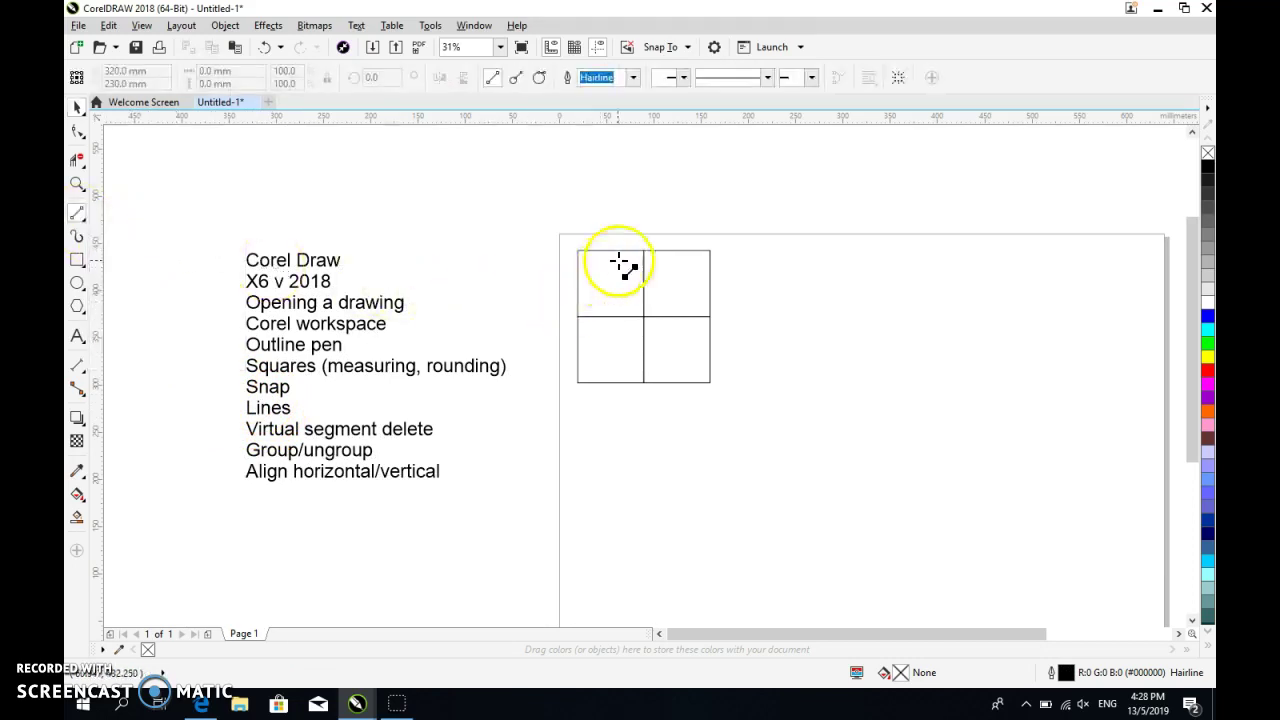
left_click_drag(798, 271, 970, 469)
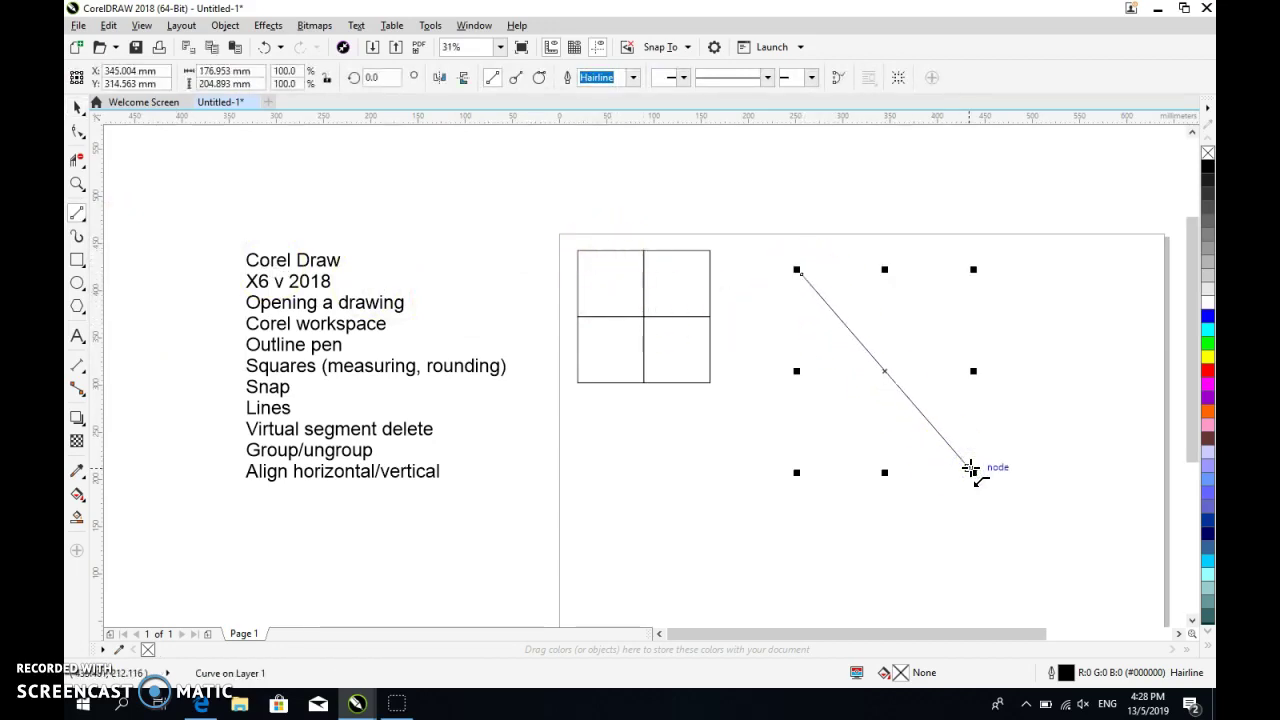
mouse_move(771, 525)
left_mouse_down()
mouse_move(846, 351)
mouse_move(927, 347)
left_mouse_up()
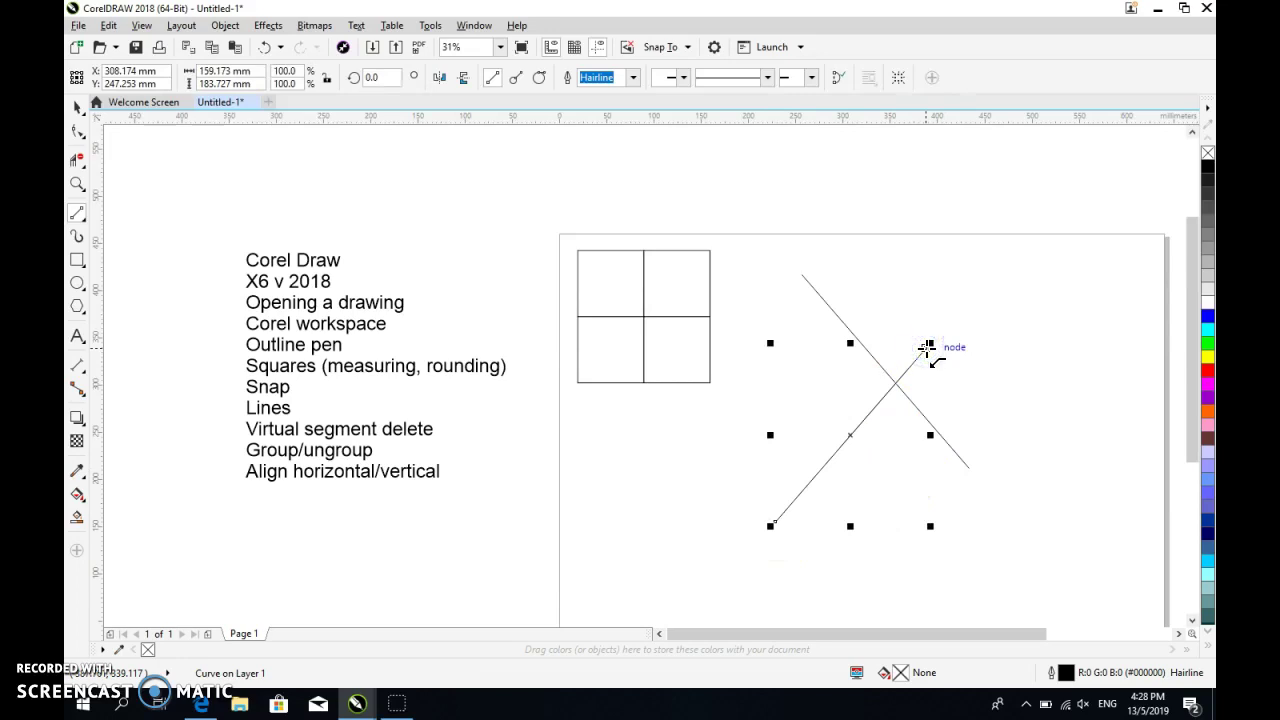
key("Delete")
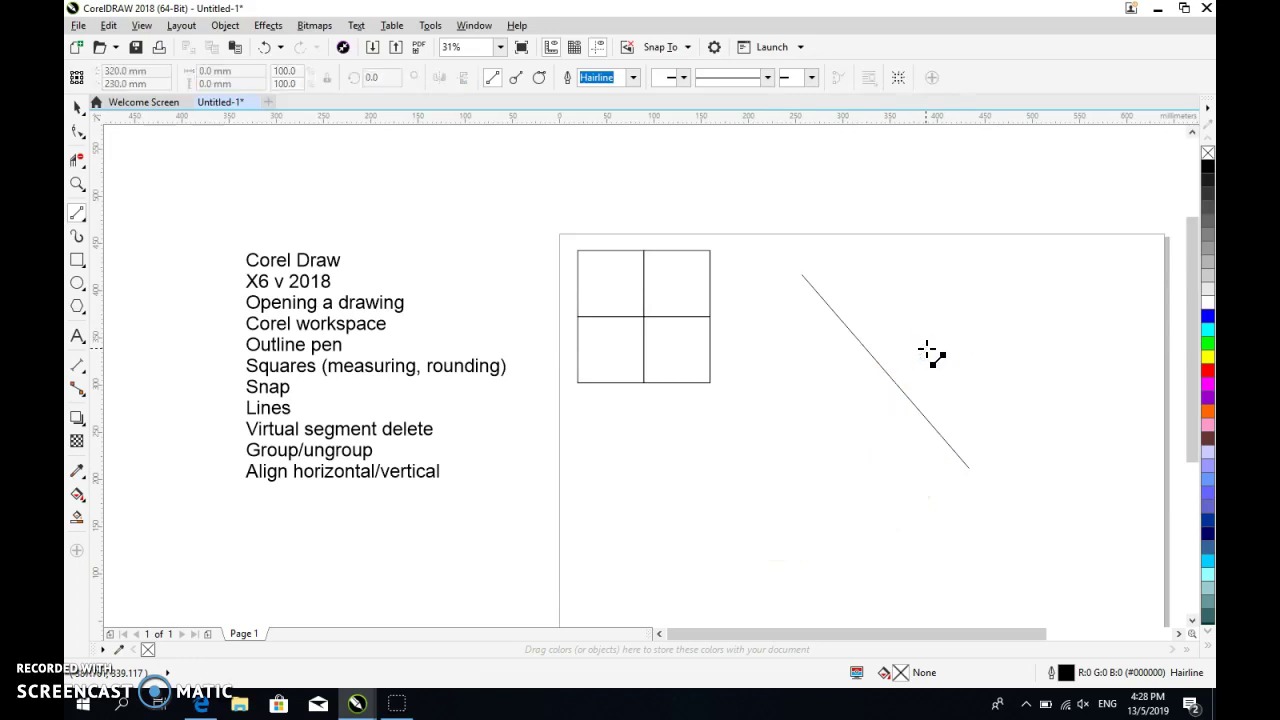
left_click(78, 107)
left_click(903, 390)
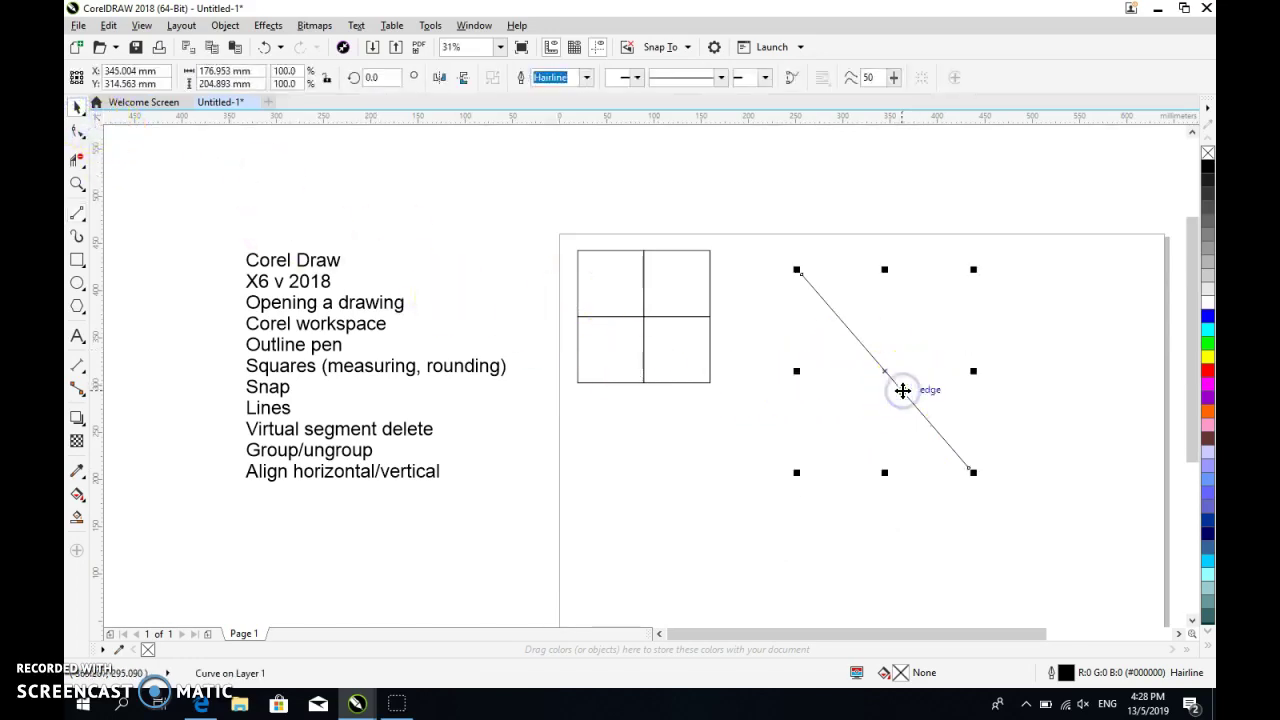
key("Delete")
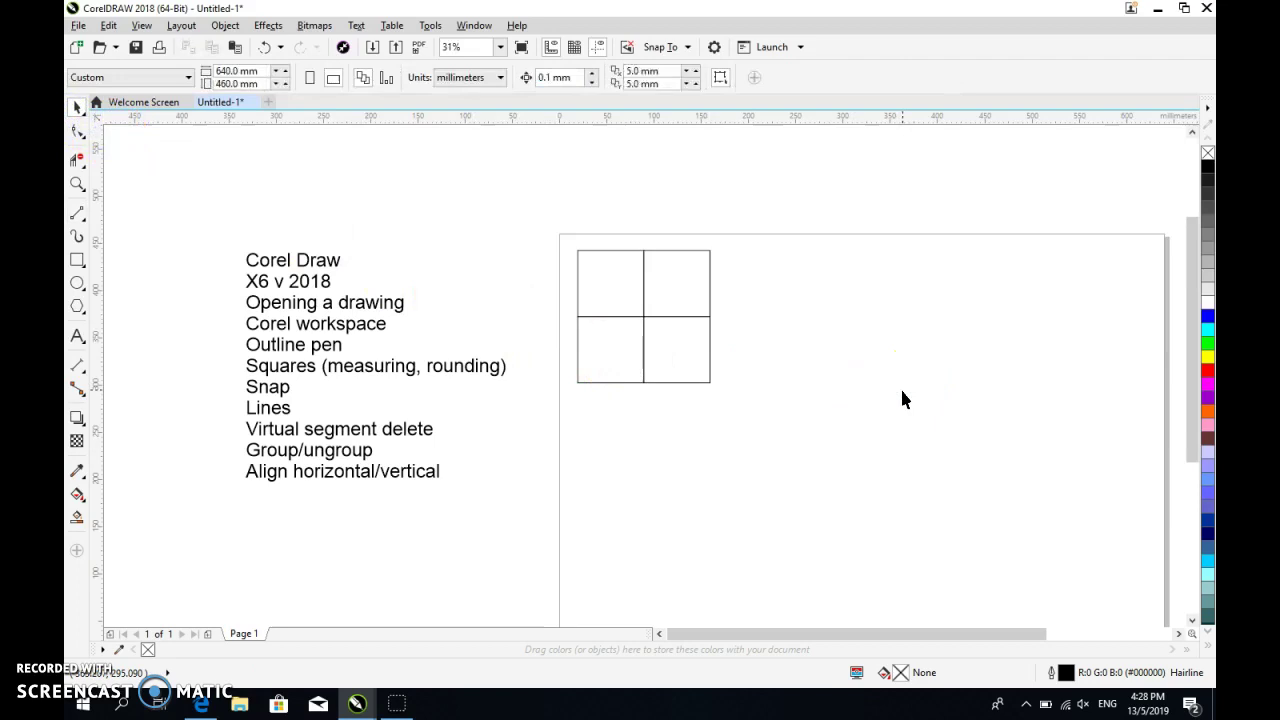
Draw two vertical and two horizontal 2-point lines through the squares' midpoints, each spanning the full block.
left_click(75, 217)
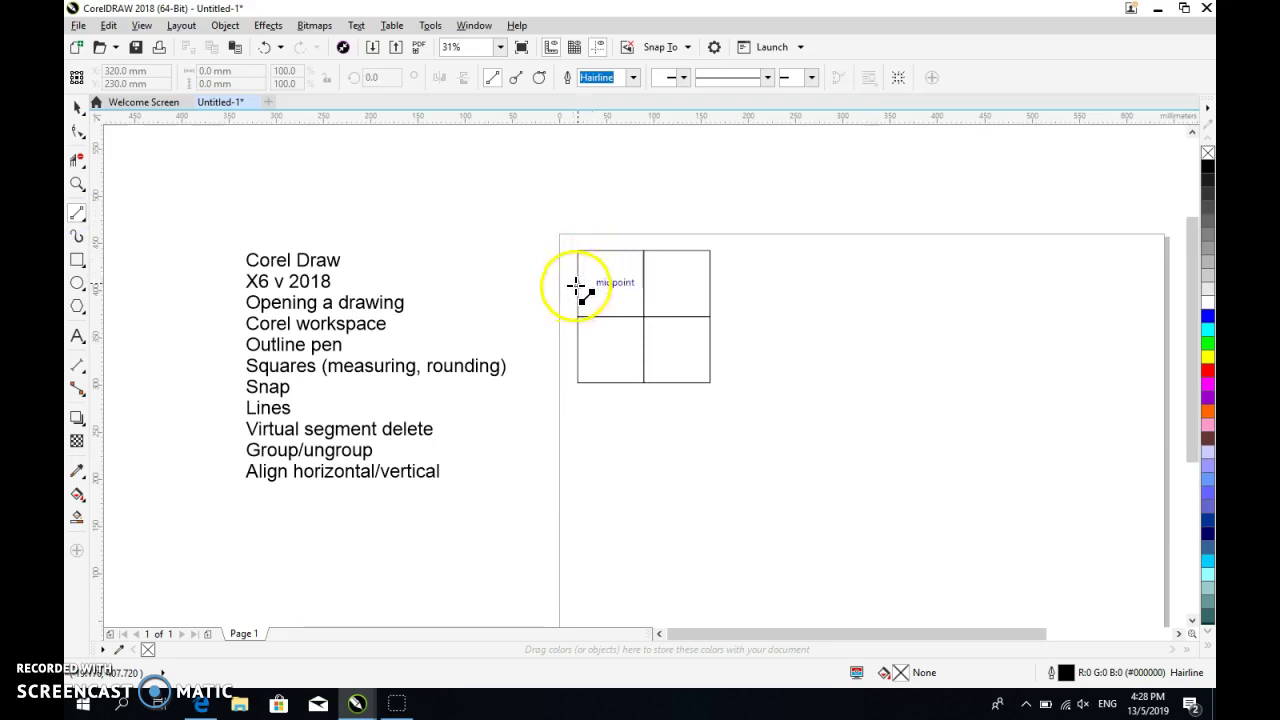
left_click_drag(610, 251, 611, 381)
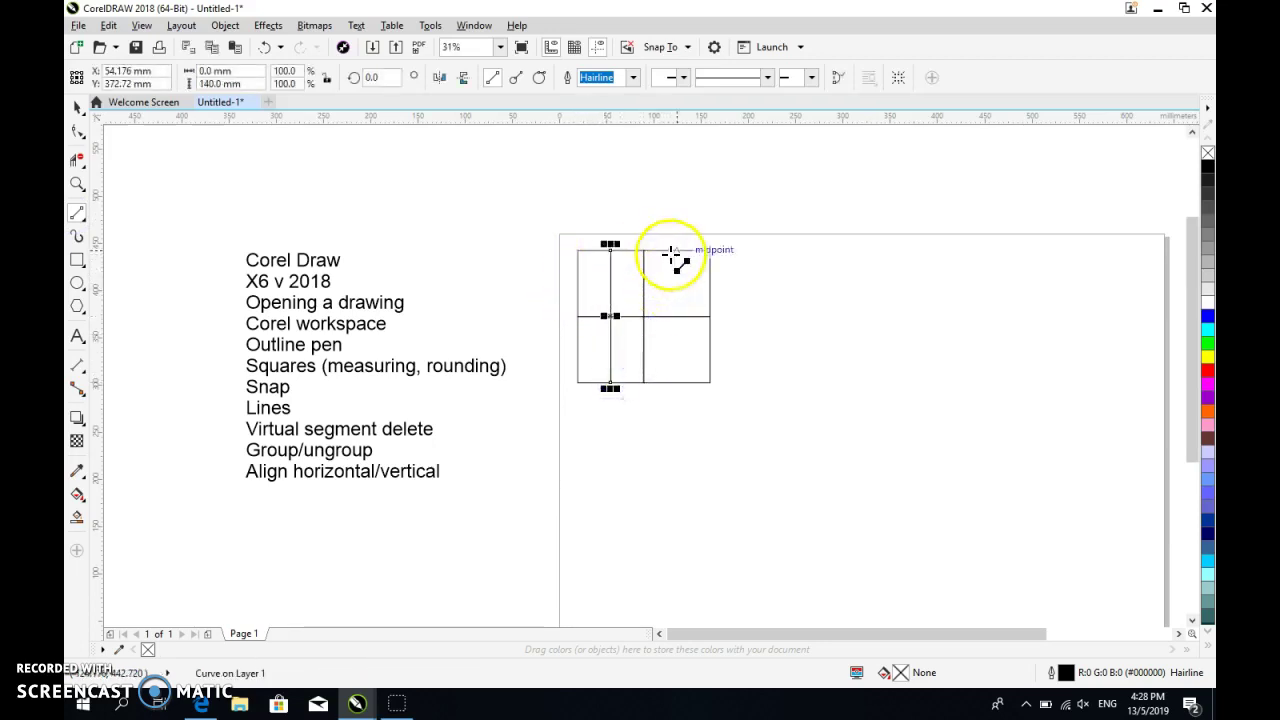
left_click_drag(675, 254, 676, 389)
left_click_drag(578, 284, 708, 283)
left_click_drag(578, 350, 711, 349)
Draw rising diagonals across the upper-left square, the whole block and the lower-right square, plus a falling diagonal across the lower-left square.
left_click_drag(644, 250, 621, 273)
left_click_drag(580, 315, 580, 382)
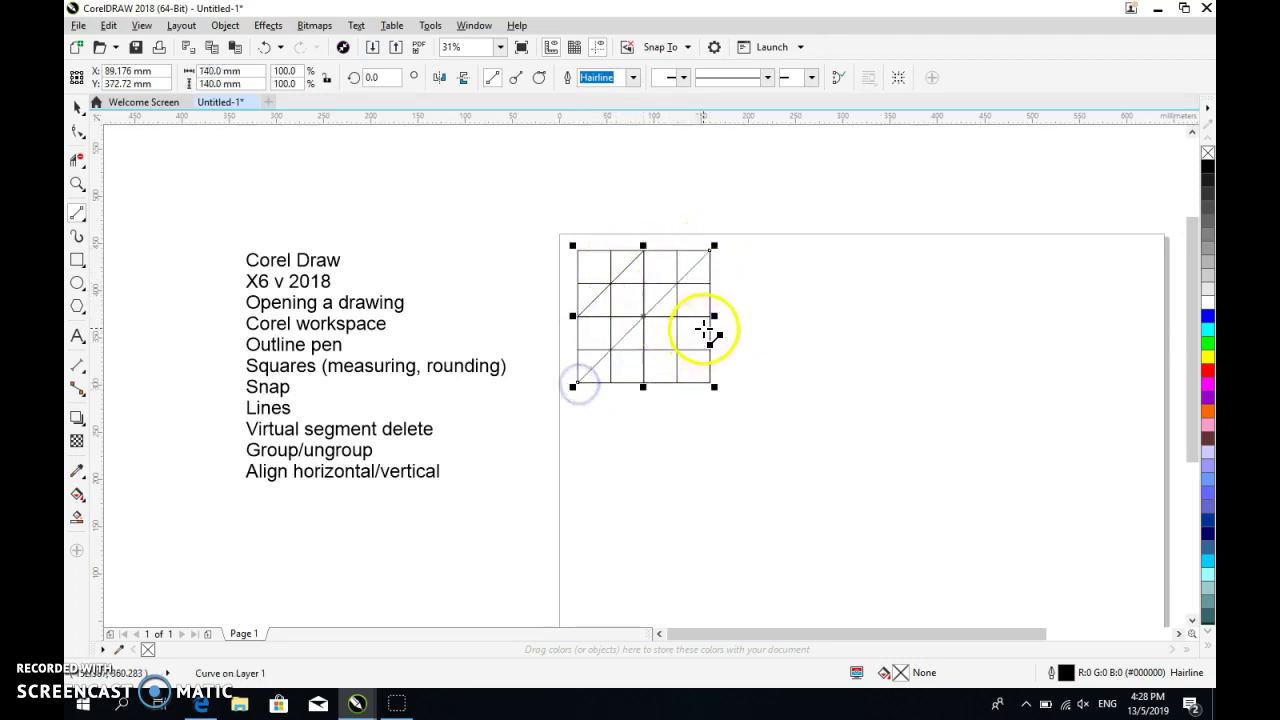
left_click_drag(669, 364, 646, 385)
left_click(579, 318)
left_click_drag(598, 347, 643, 384)
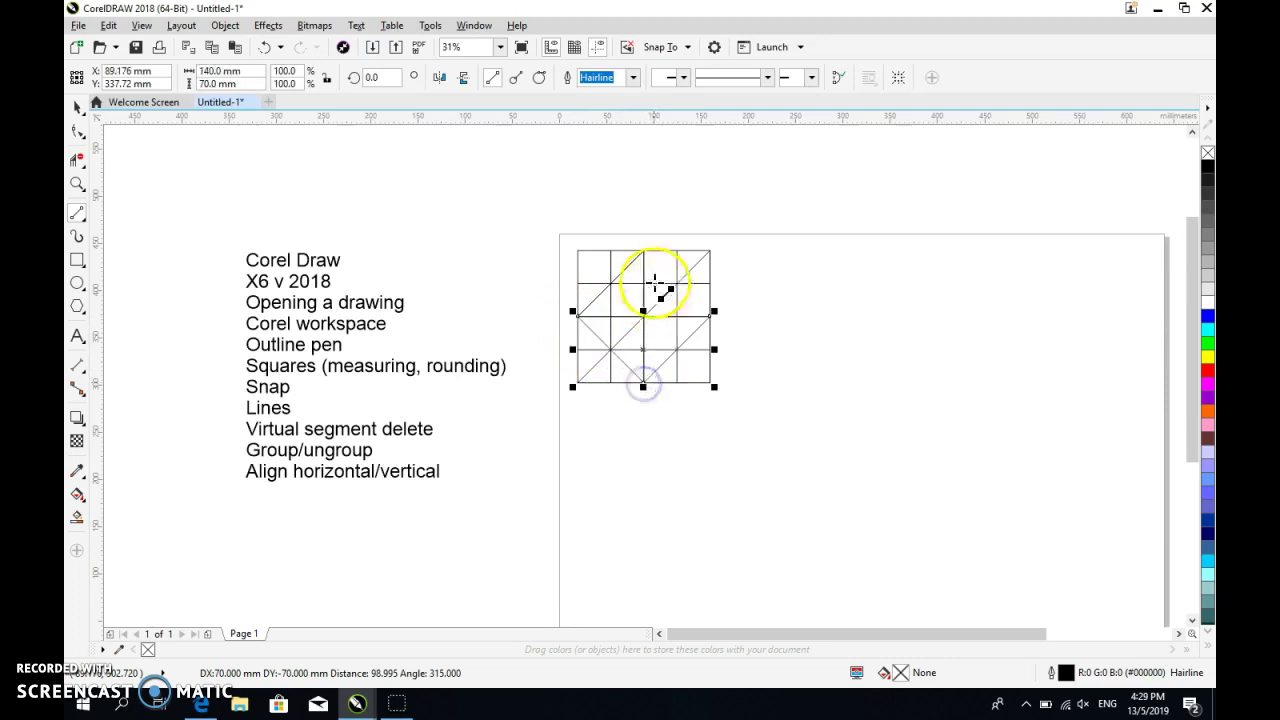
Draw falling diagonals across the upper-right square and across the whole block from its upper-left to lower-right corner.
left_click(655, 258)
left_click(770, 291)
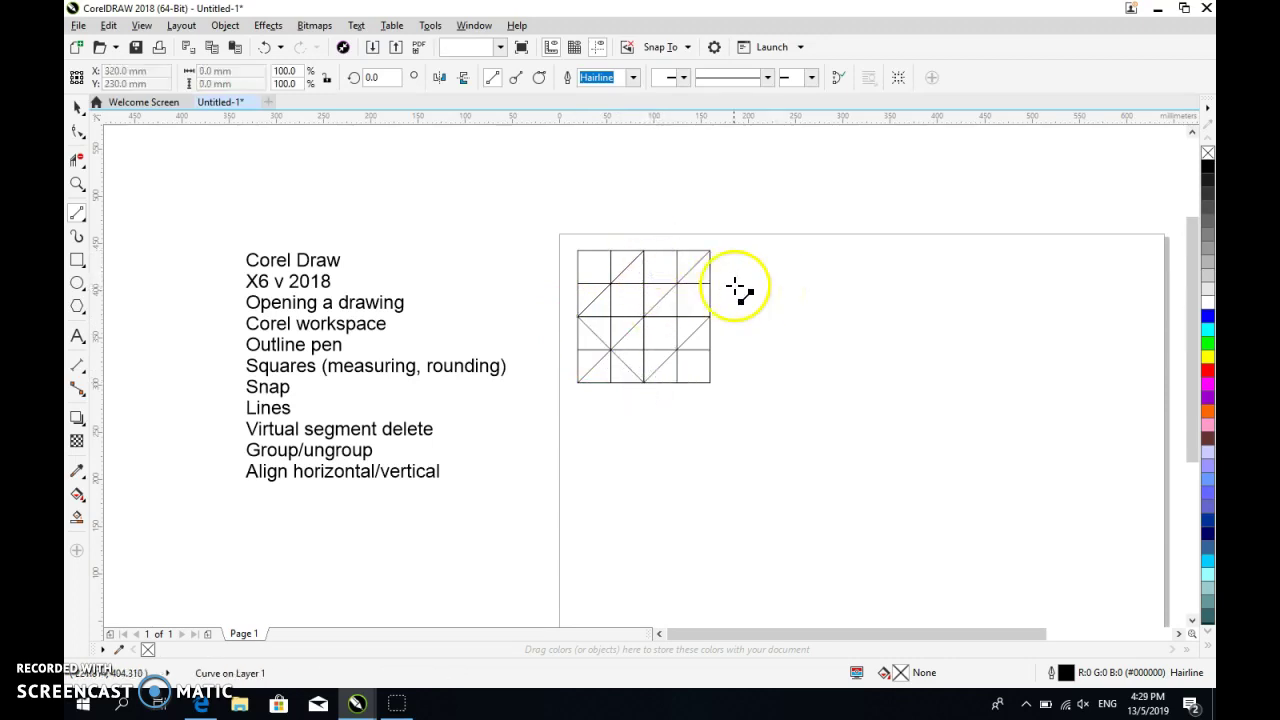
left_click(644, 251)
left_click(712, 318)
left_click(580, 251)
left_click_drag(686, 371, 712, 384)
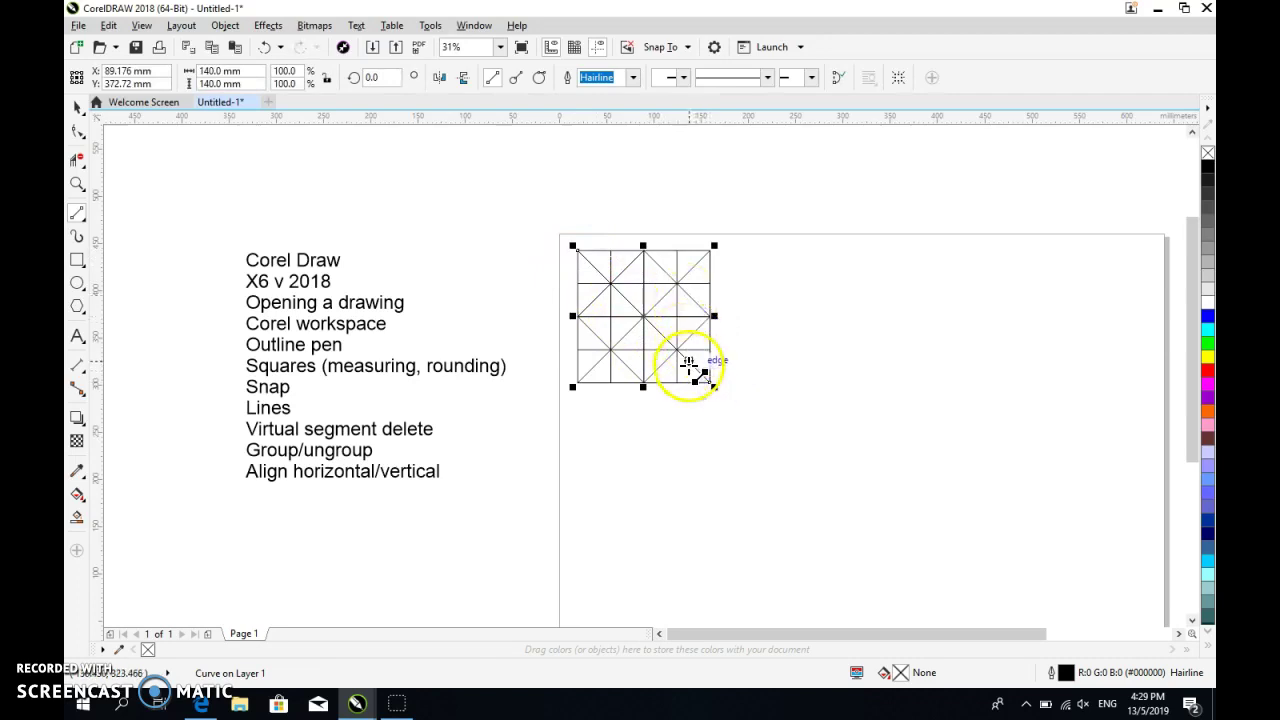
Inspect up close how the diagonals meet at the block's centre and corners.
scroll(694, 371, "up", 6)
scroll(631, 296, "down", 2)
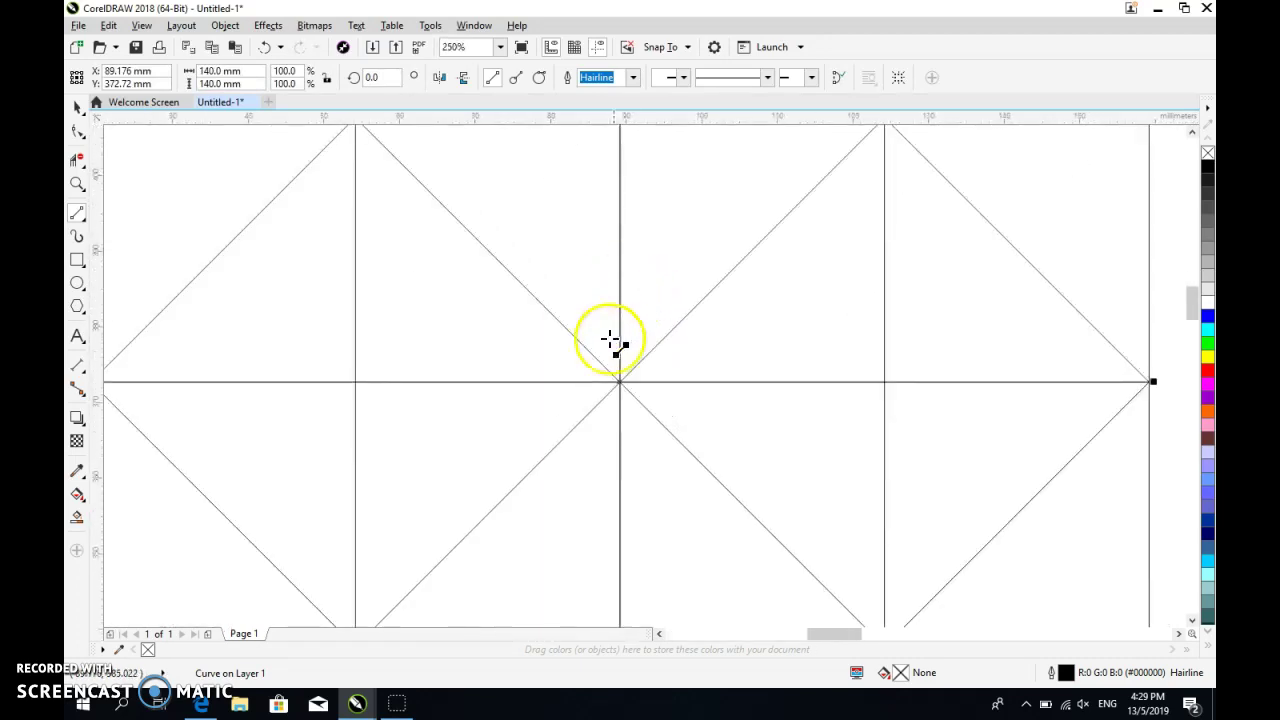
scroll(440, 228, "down", 4)
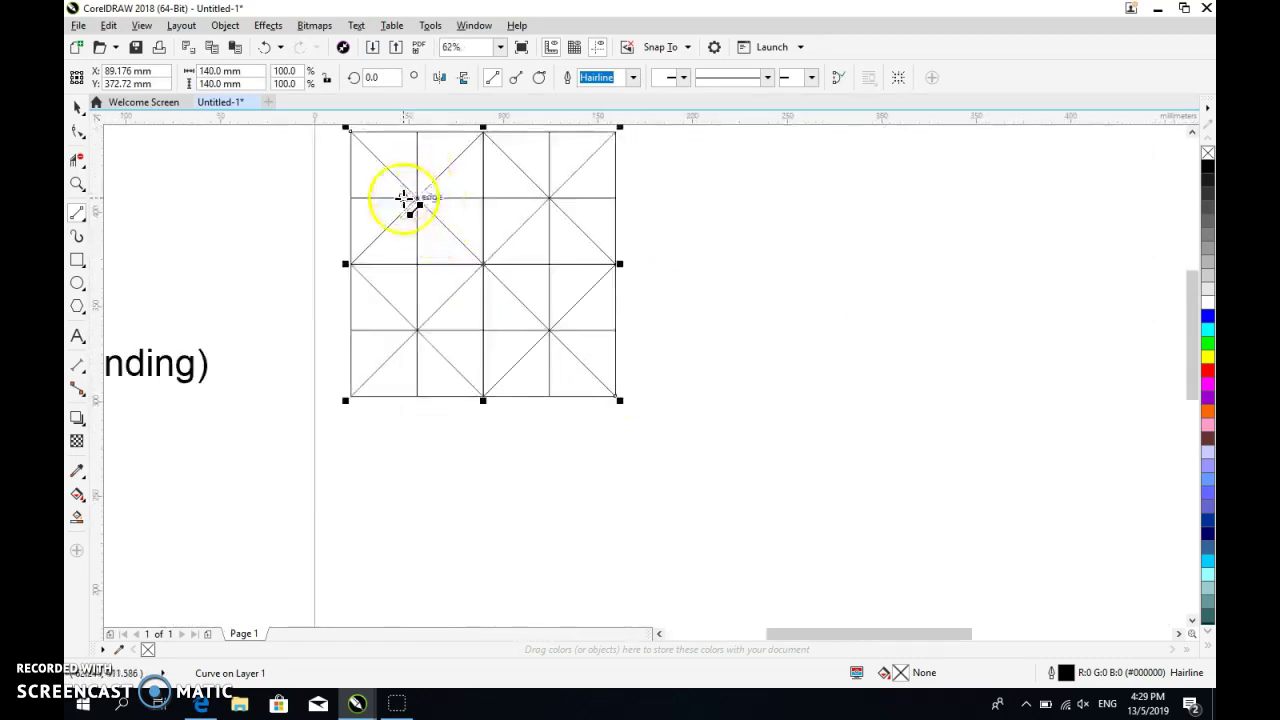
scroll(349, 127, "up", 4)
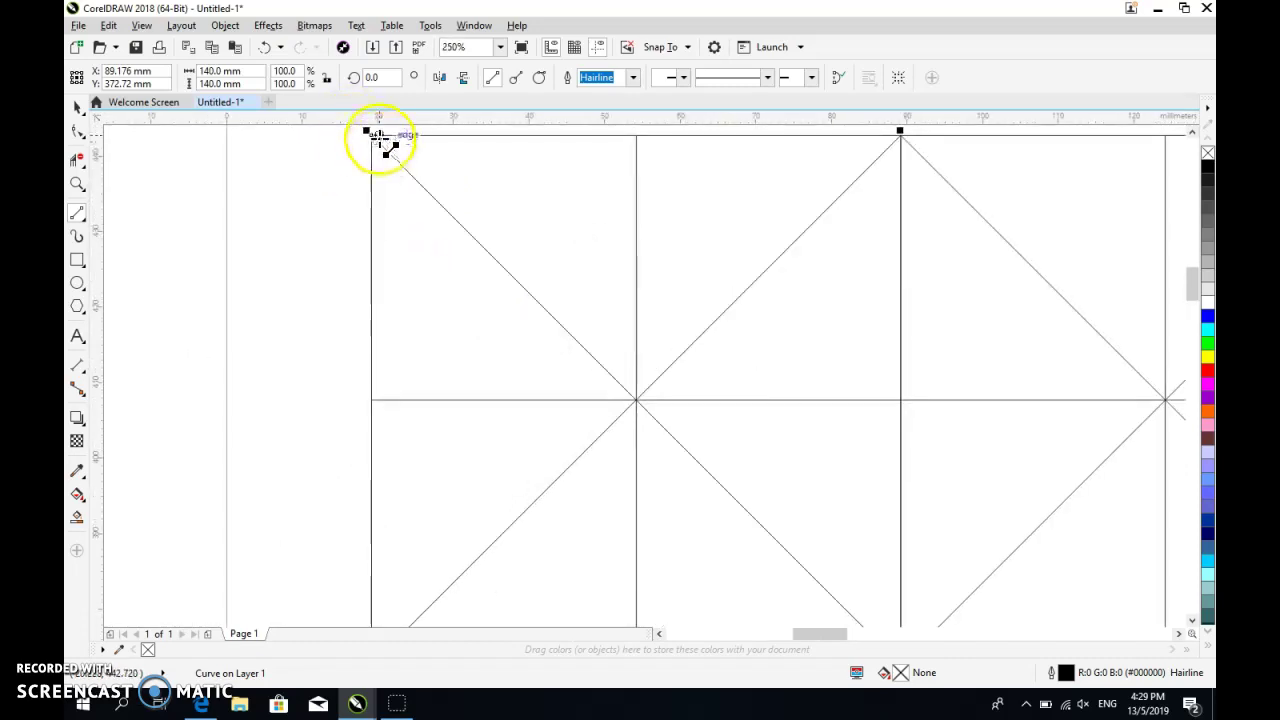
scroll(786, 214, "down", 2)
left_click_drag(1137, 354, 853, 317)
scroll(677, 354, "down", 2)
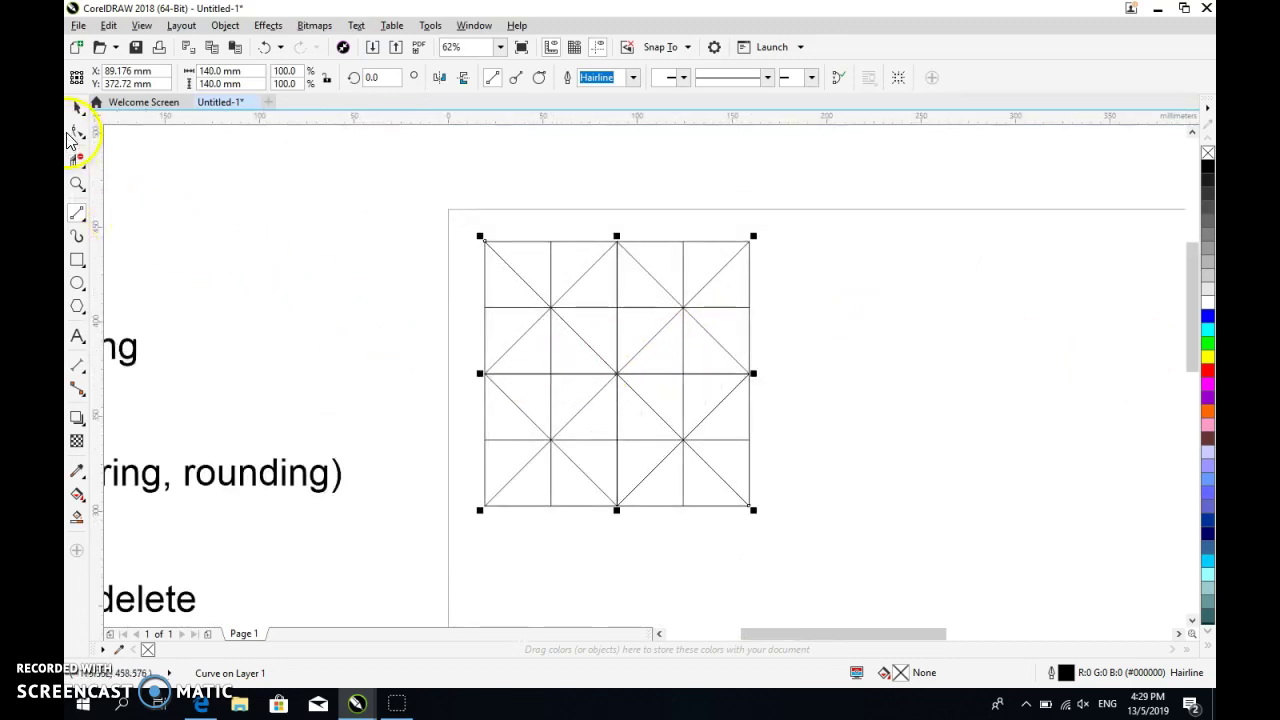
Remove inner line segments from the upper-left square and the adjoining left column with the Virtual Segment Delete tool.
left_click_drag(200, 305, 500, 240)
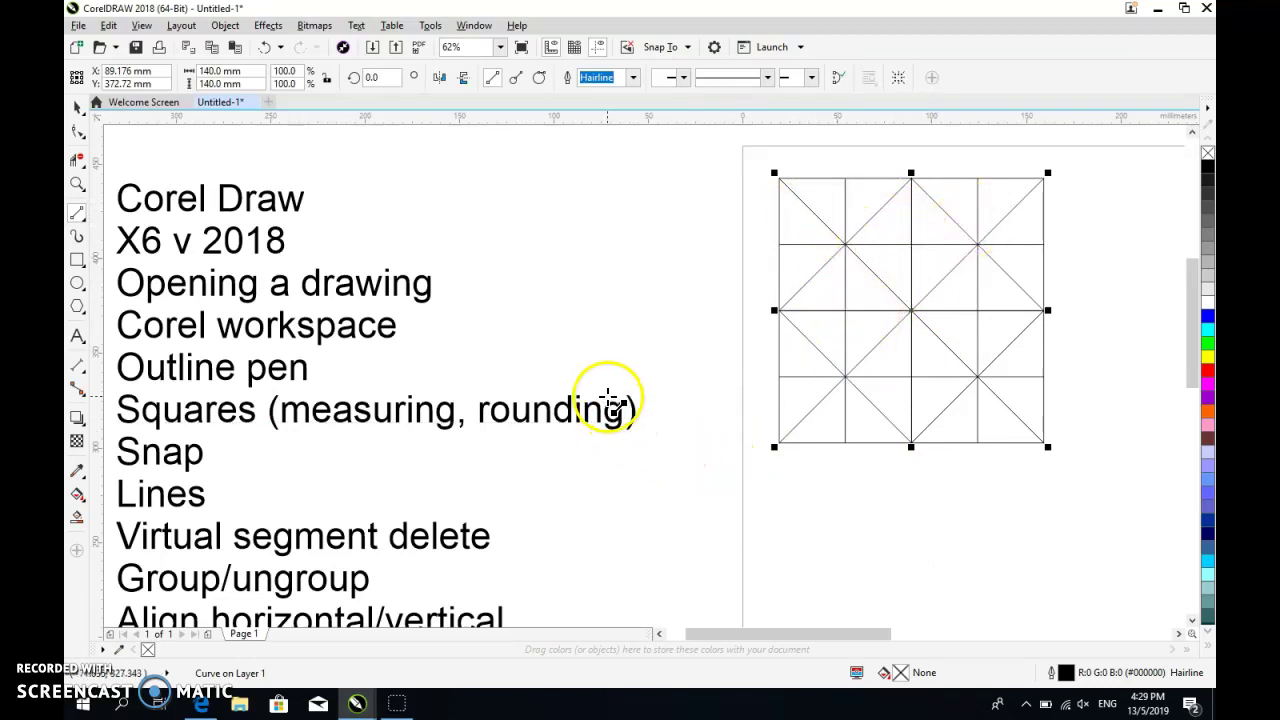
left_click(78, 158)
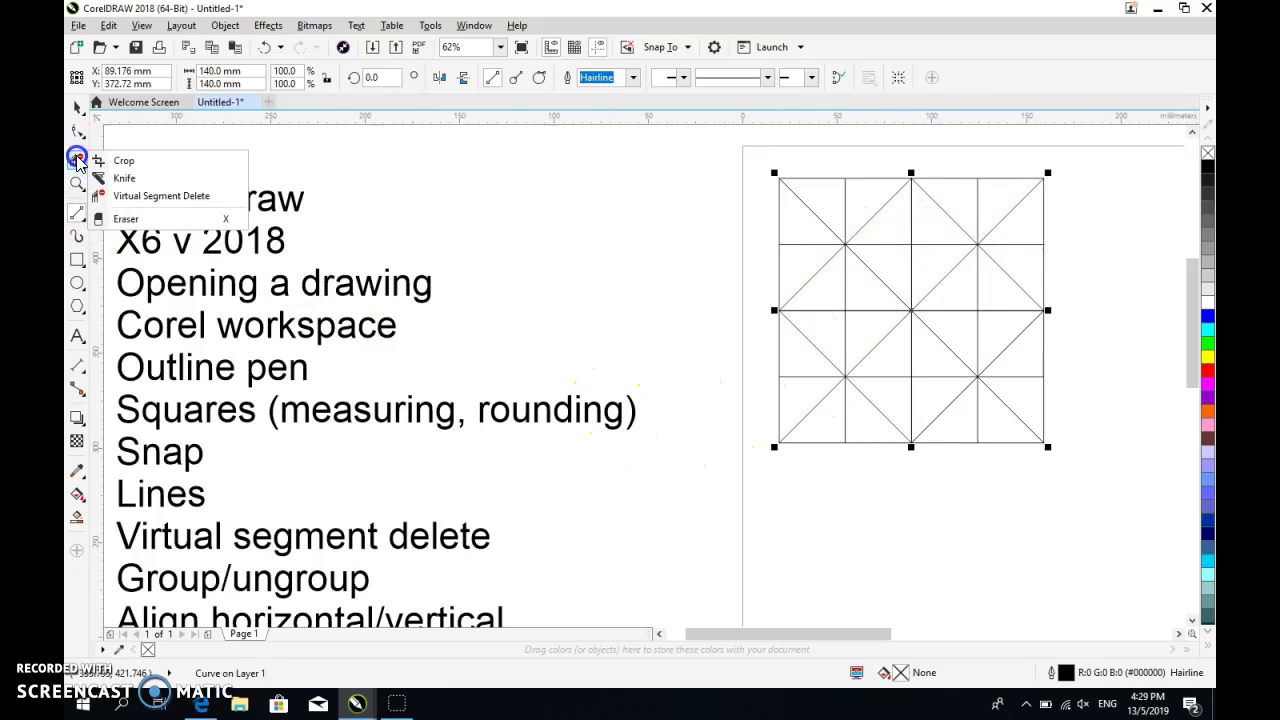
left_click(143, 197)
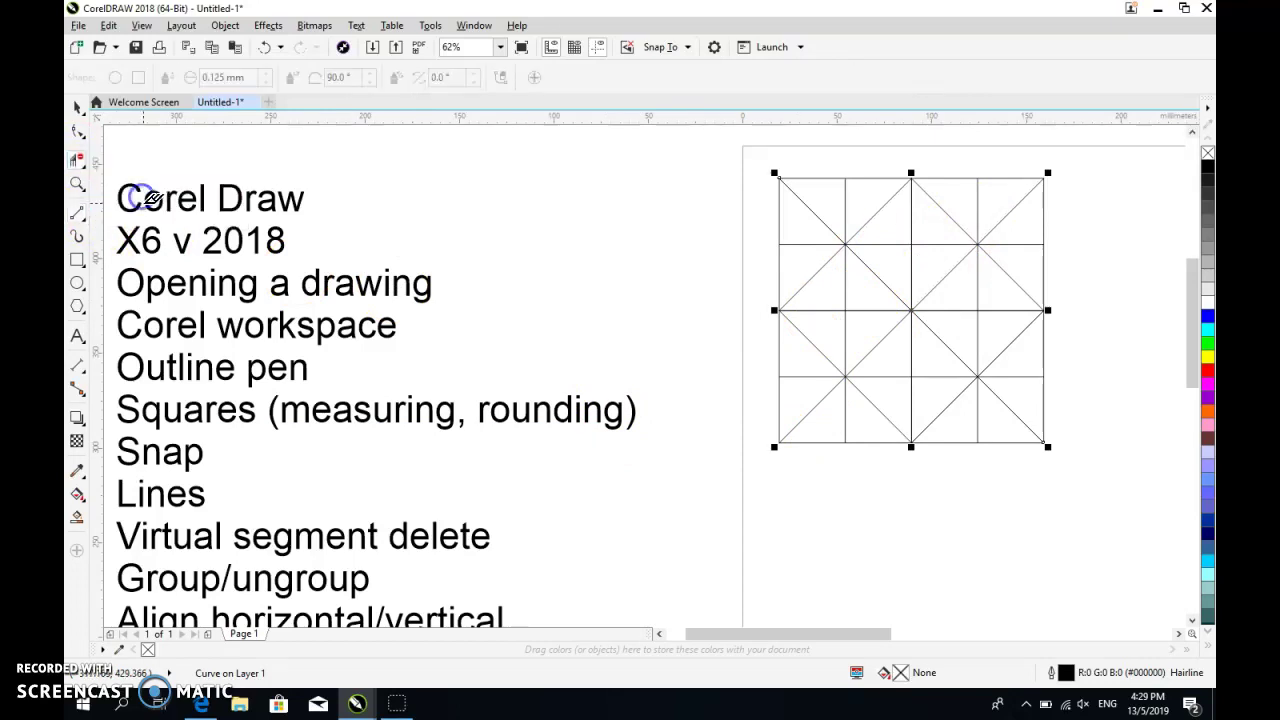
left_click(815, 209)
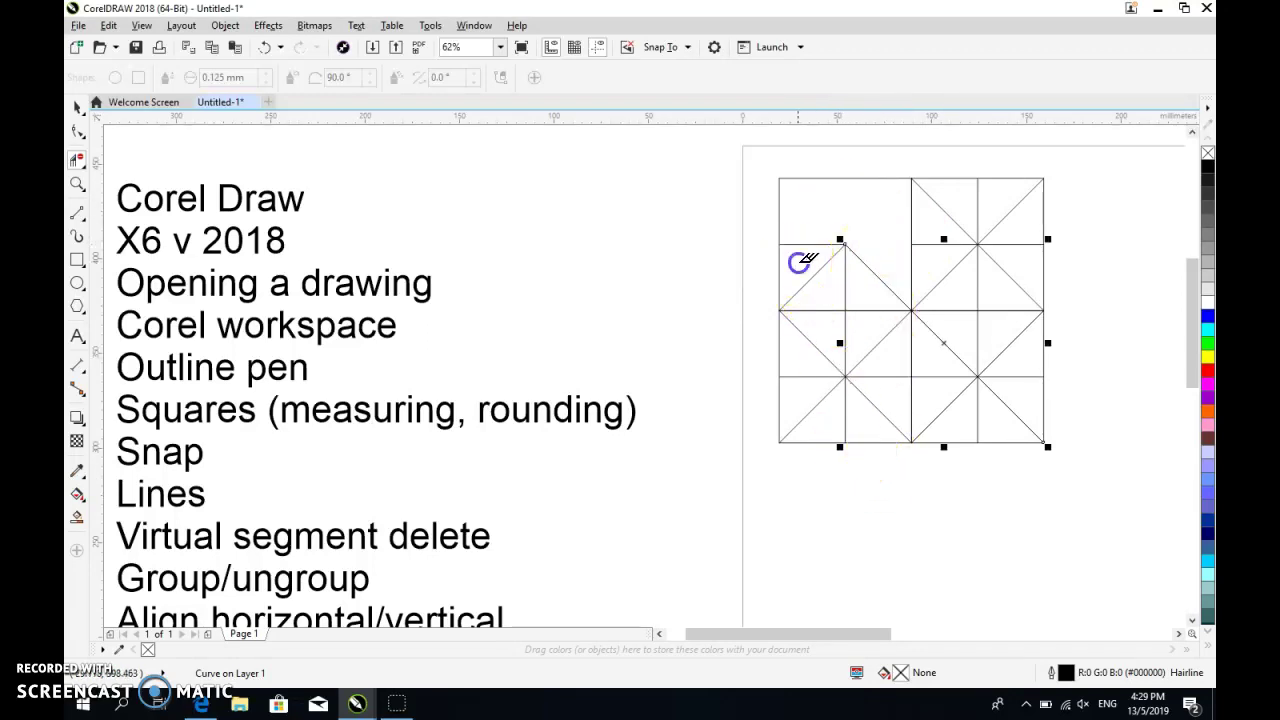
left_click_drag(821, 350, 820, 352)
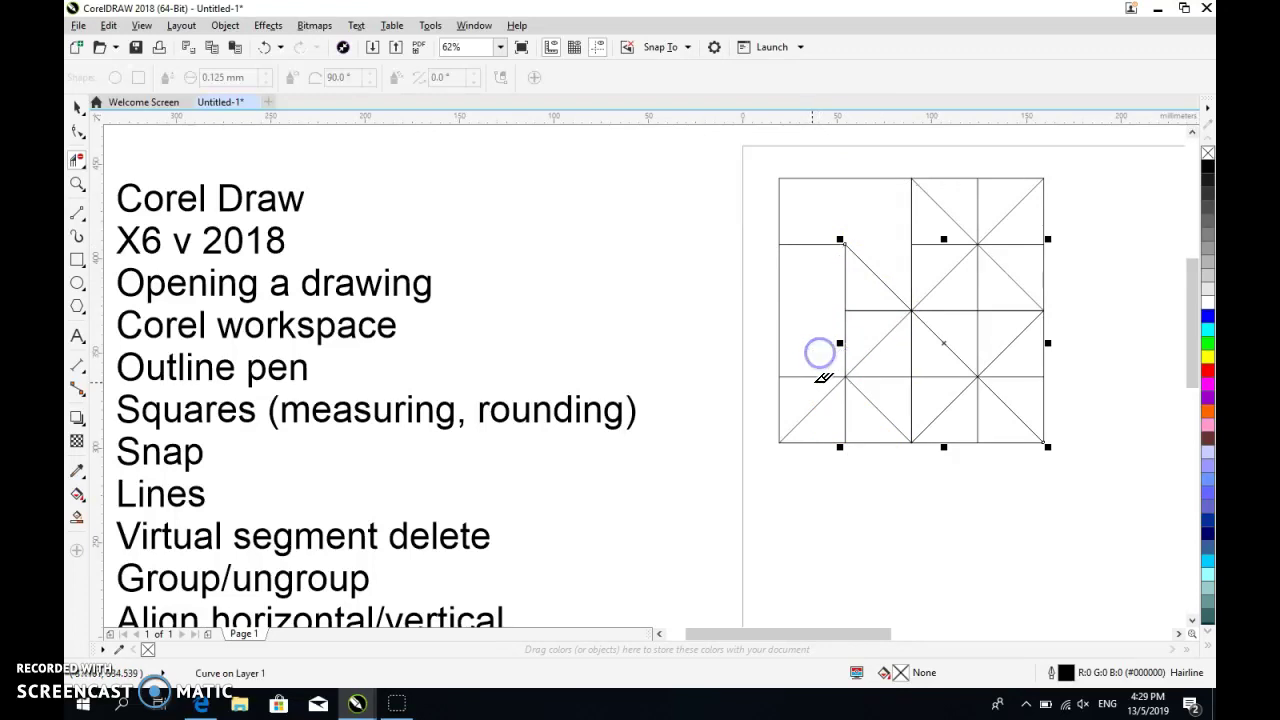